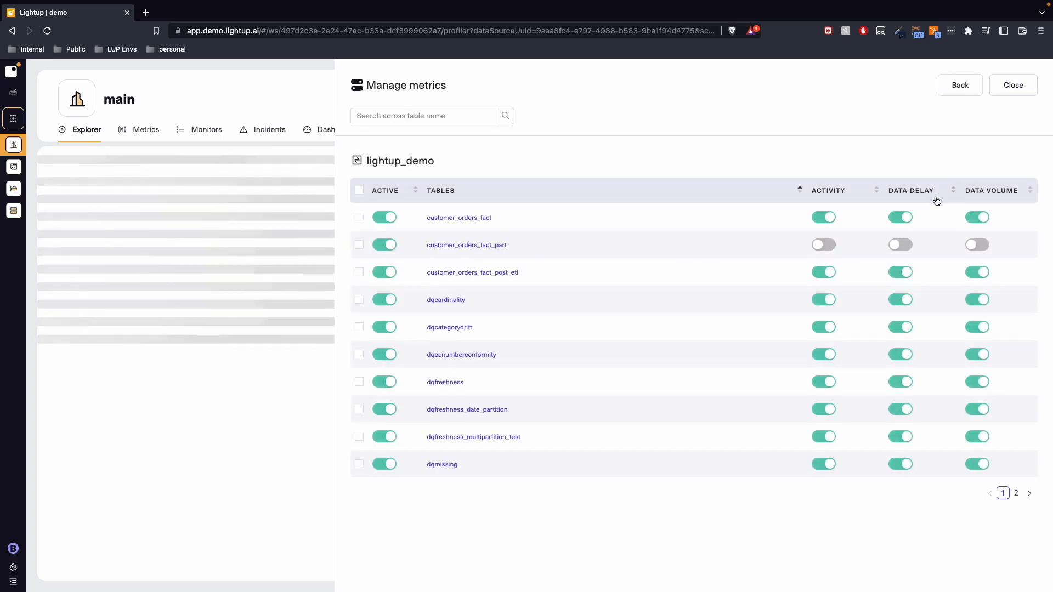
# Enable the Activity metric for the customer_orders_fact_part table in lightup_demo
pyautogui.click(823, 245)
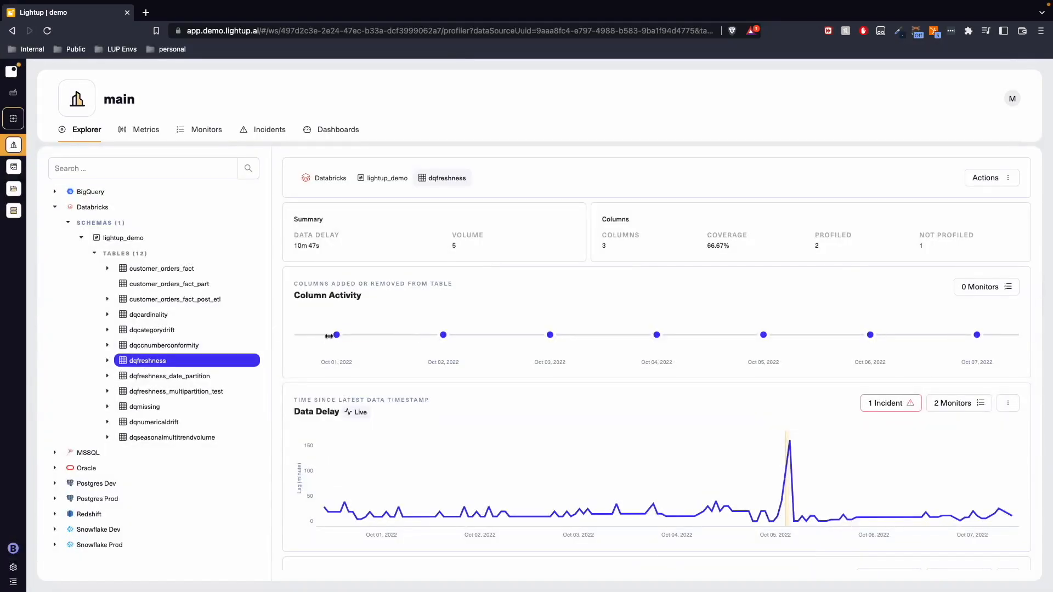
# Examine the dqfreshness table's Column Activity, Data Delay and Data Volume charts
pyautogui.moveTo(438, 339)
pyautogui.scroll(-2, 433, 494)
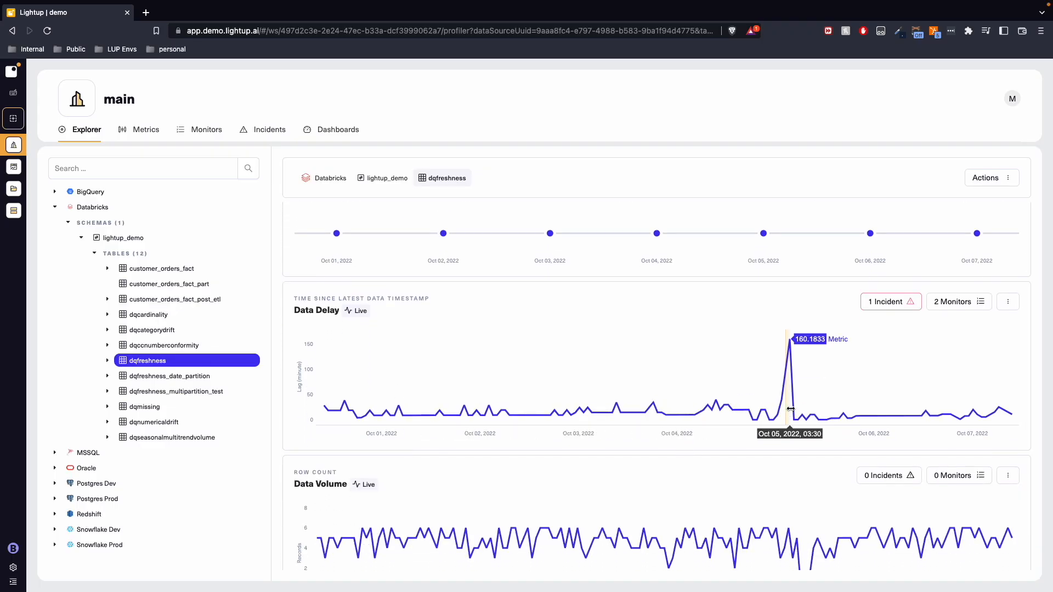
pyautogui.scroll(-1, 791, 408)
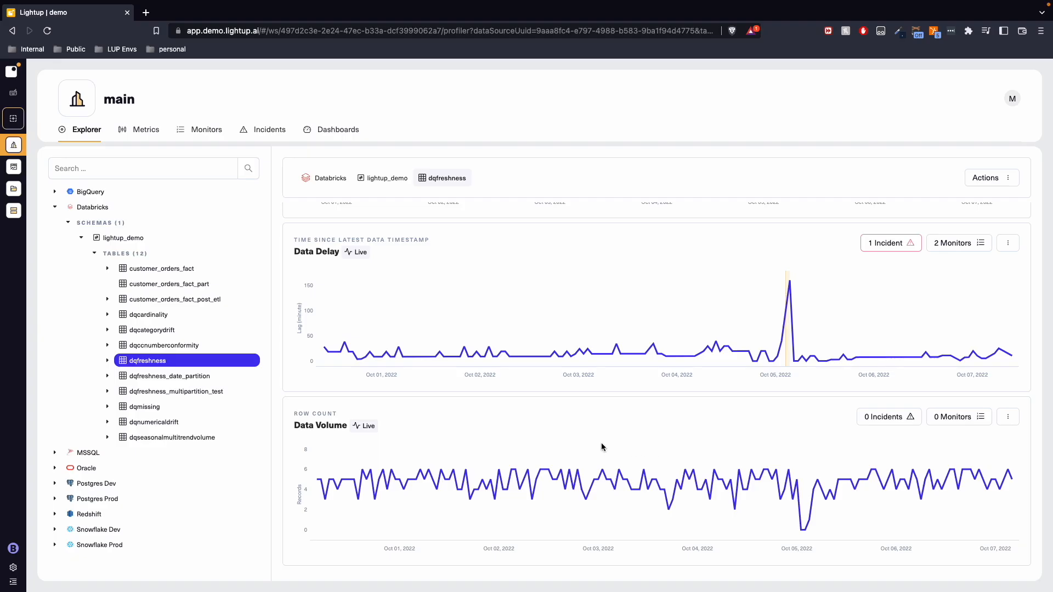
# Examine the metric charts of the datehour and value columns in the dqfreshness table
pyautogui.click(108, 360)
pyautogui.click(173, 391)
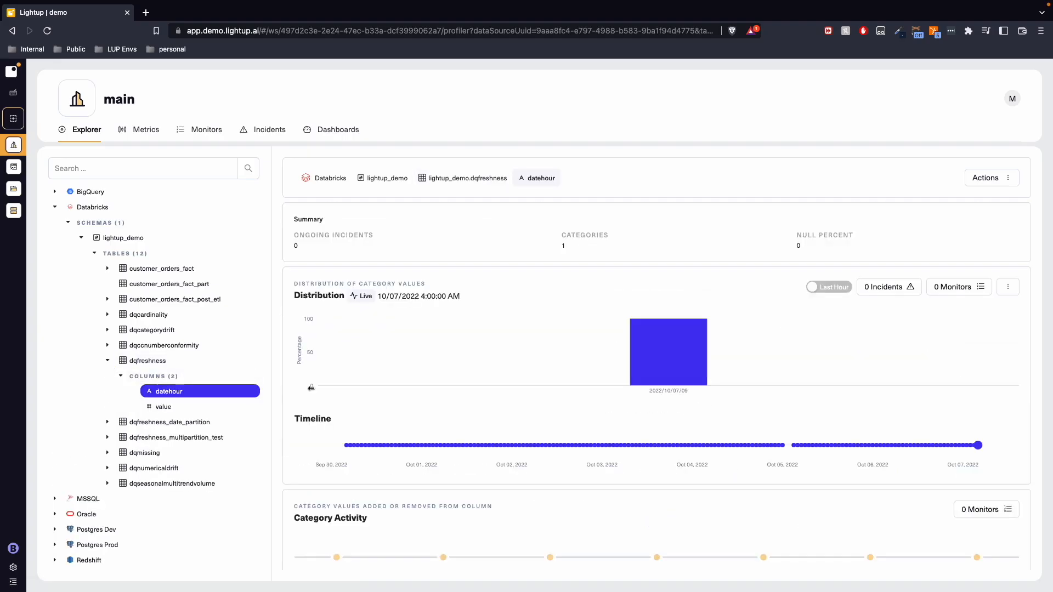
pyautogui.scroll(-4, 311, 387)
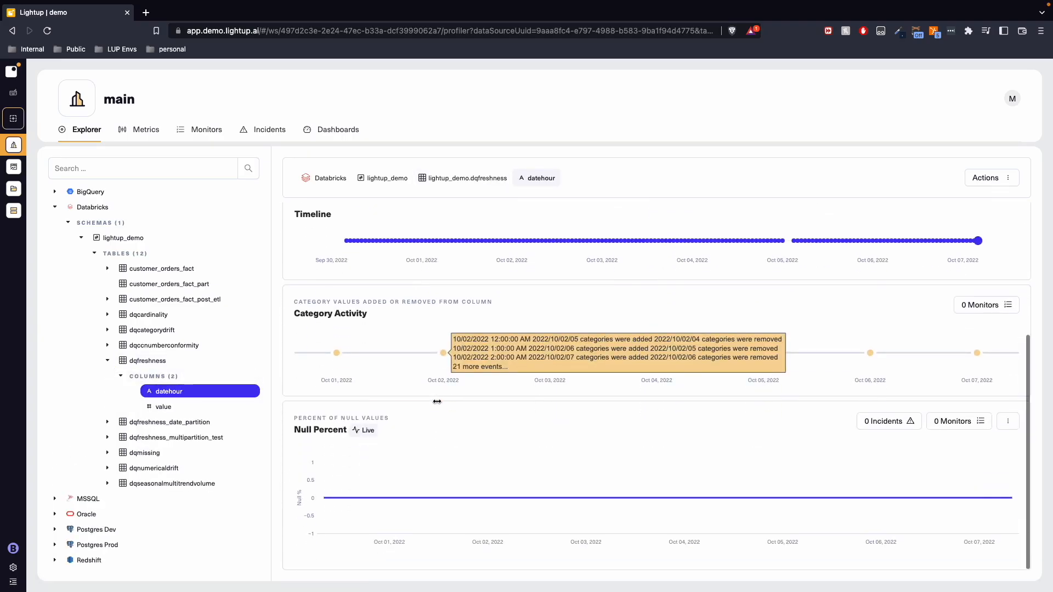
pyautogui.click(184, 407)
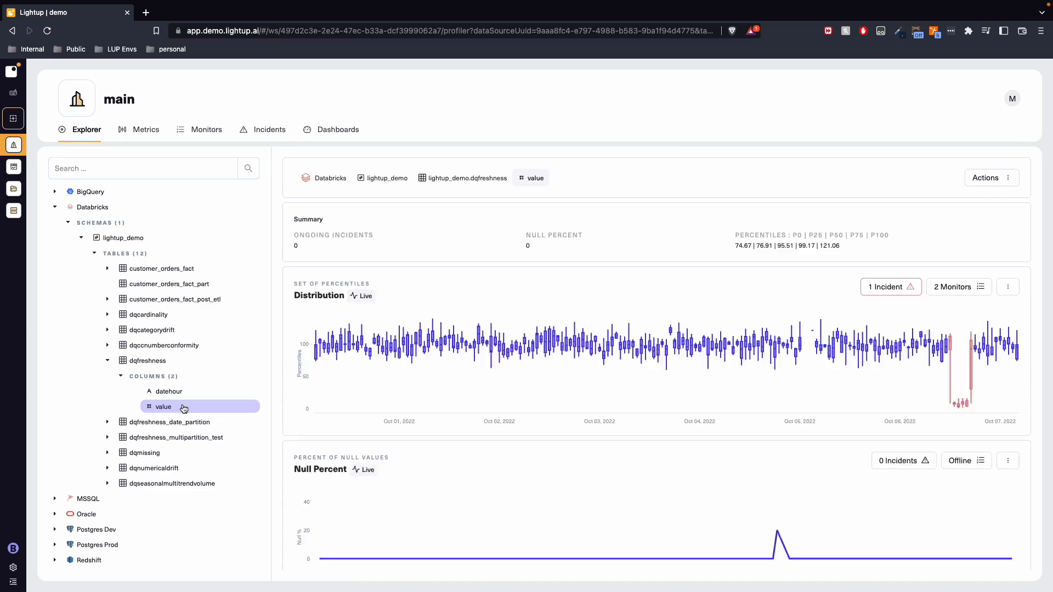
pyautogui.scroll(-1, 656, 428)
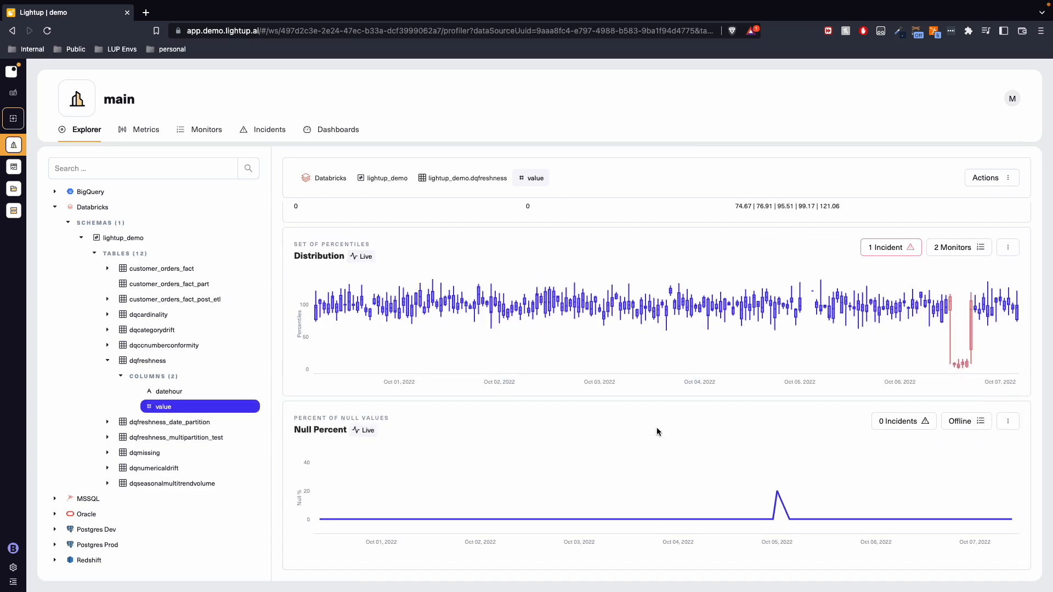
# Collapse dqfreshness and view the value and game column metrics of the dqcategorydrift table
pyautogui.click(108, 360)
pyautogui.click(108, 329)
pyautogui.click(164, 390)
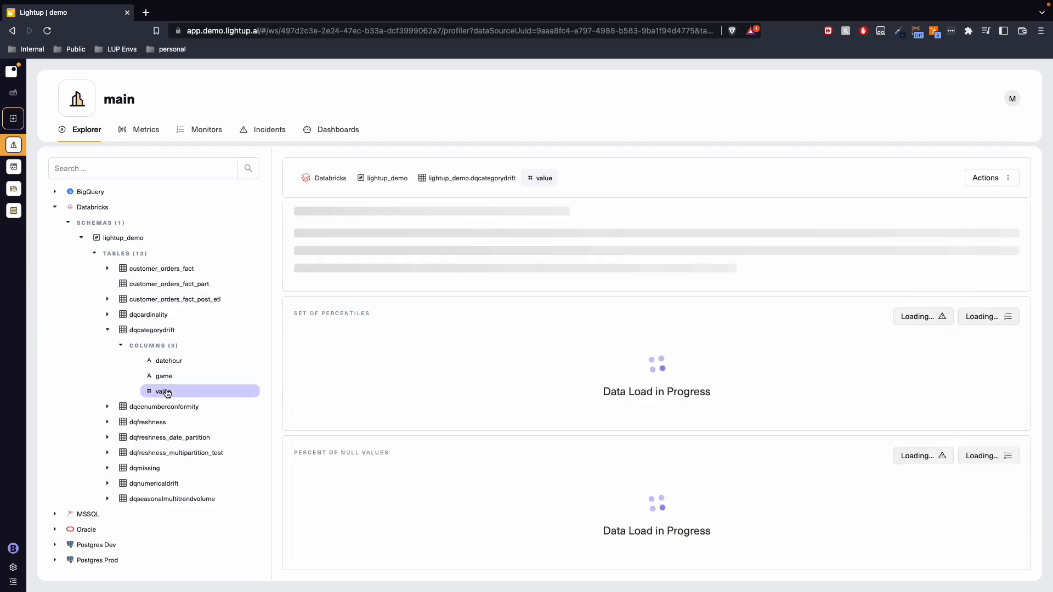
pyautogui.click(190, 377)
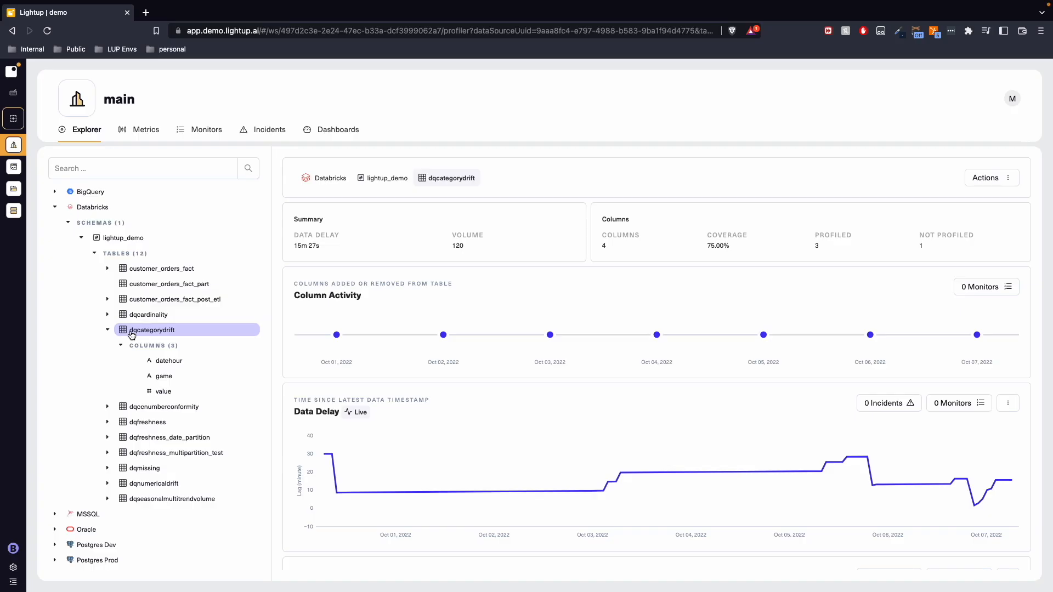
# Open the dqcategorydrift Data Delay metric for editing and inspect the first query in its 24-hour query history
pyautogui.click(1012, 405)
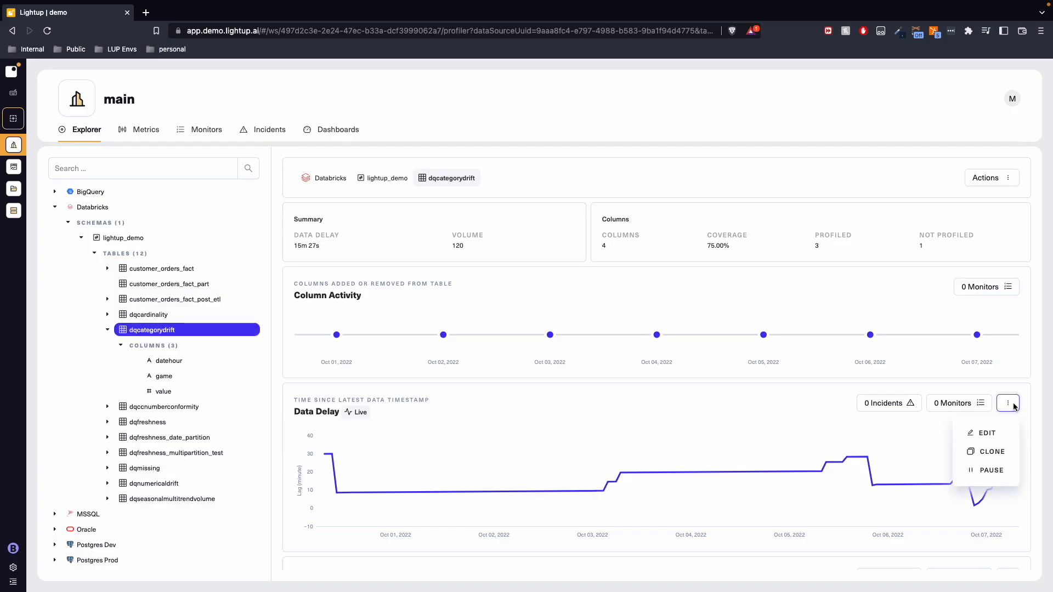
pyautogui.click(988, 434)
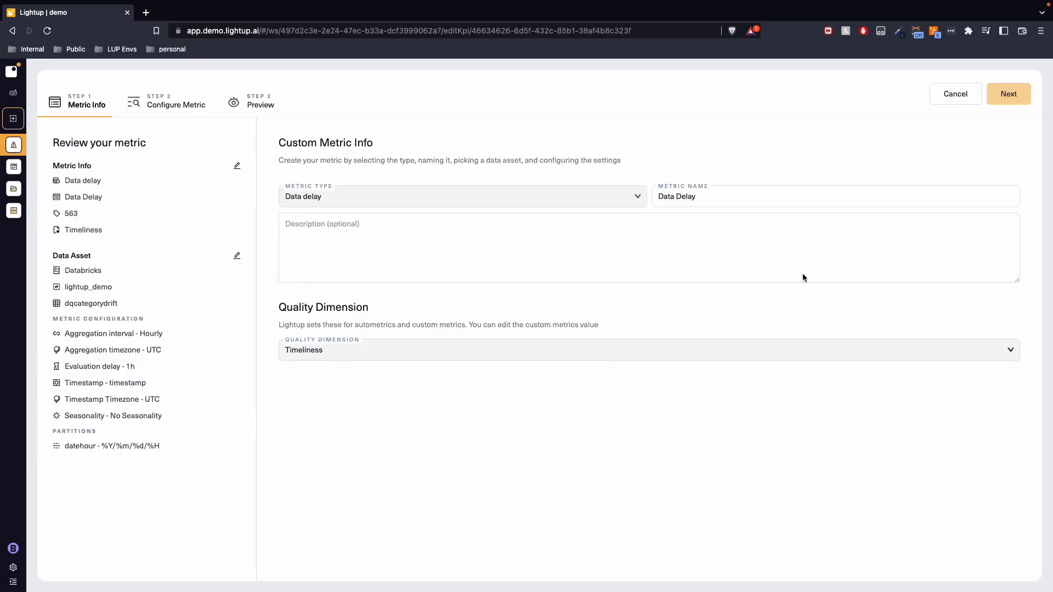
pyautogui.click(251, 107)
pyautogui.click(853, 146)
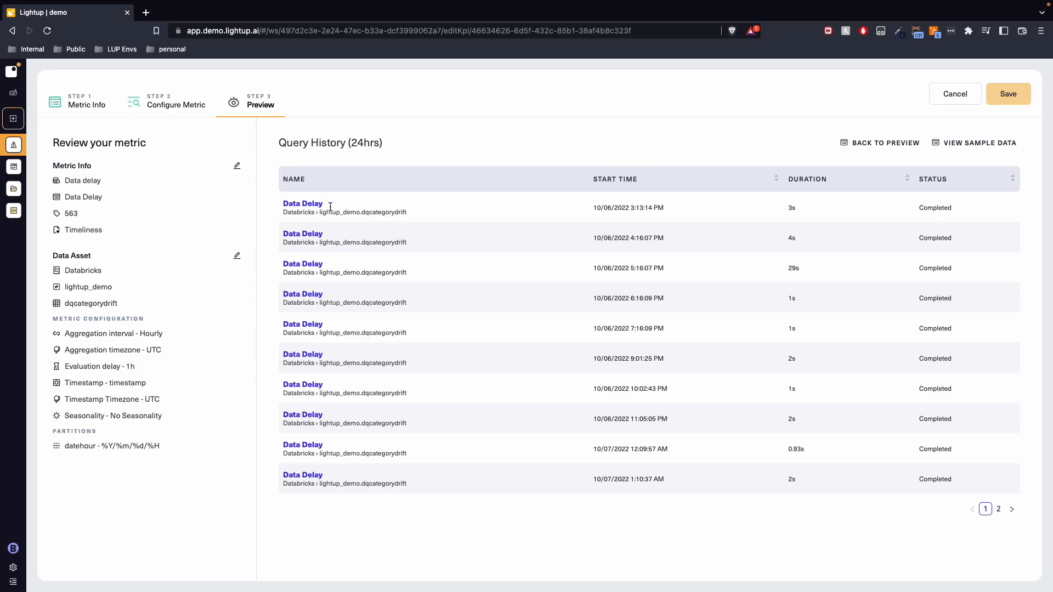
pyautogui.click(313, 204)
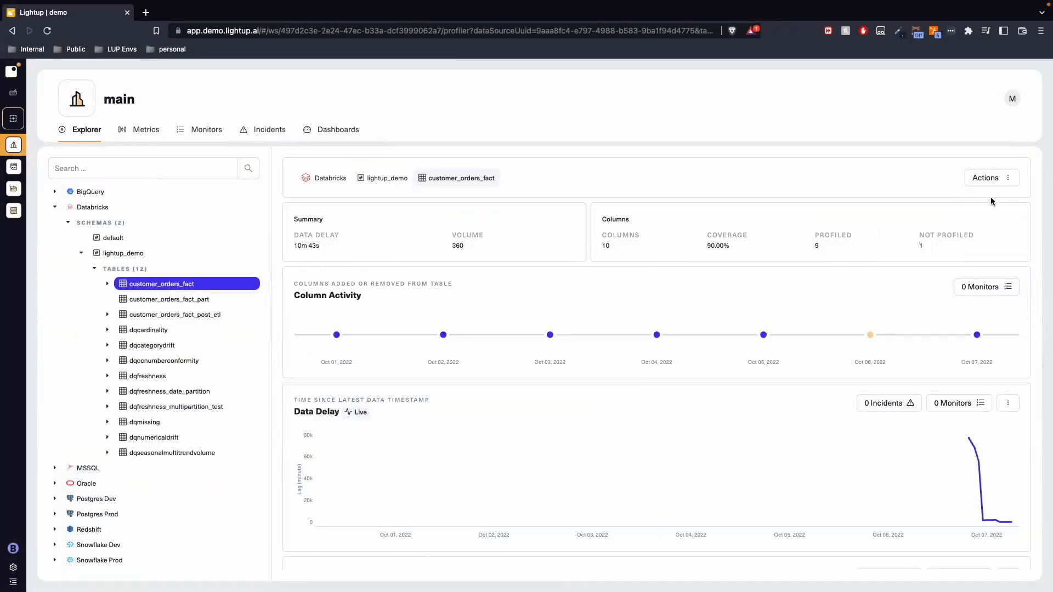
# Create a Conformity metric named order_id_conformity for the customer_orders_fact table and proceed to its configuration
pyautogui.click(985, 178)
pyautogui.click(979, 207)
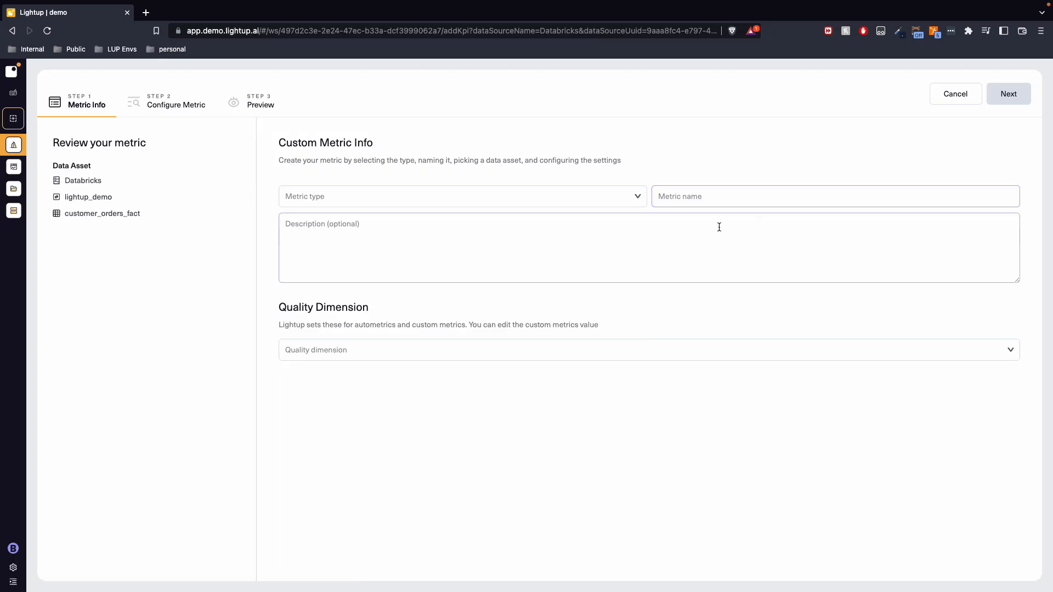
pyautogui.click(614, 196)
pyautogui.click(458, 255)
pyautogui.click(683, 197)
pyautogui.write('order_m_conformity')
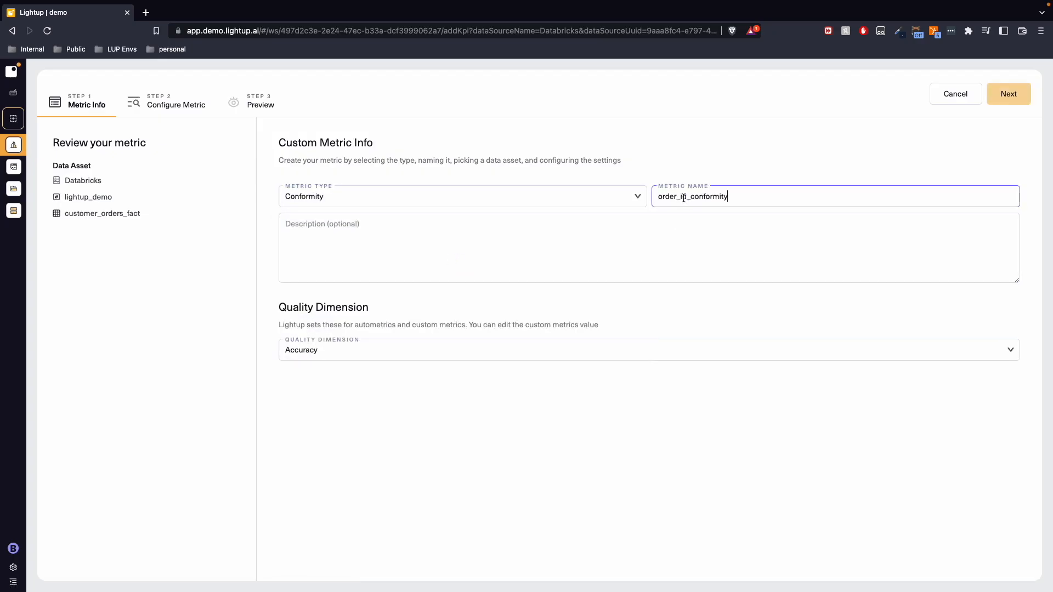
pyautogui.click(1007, 93)
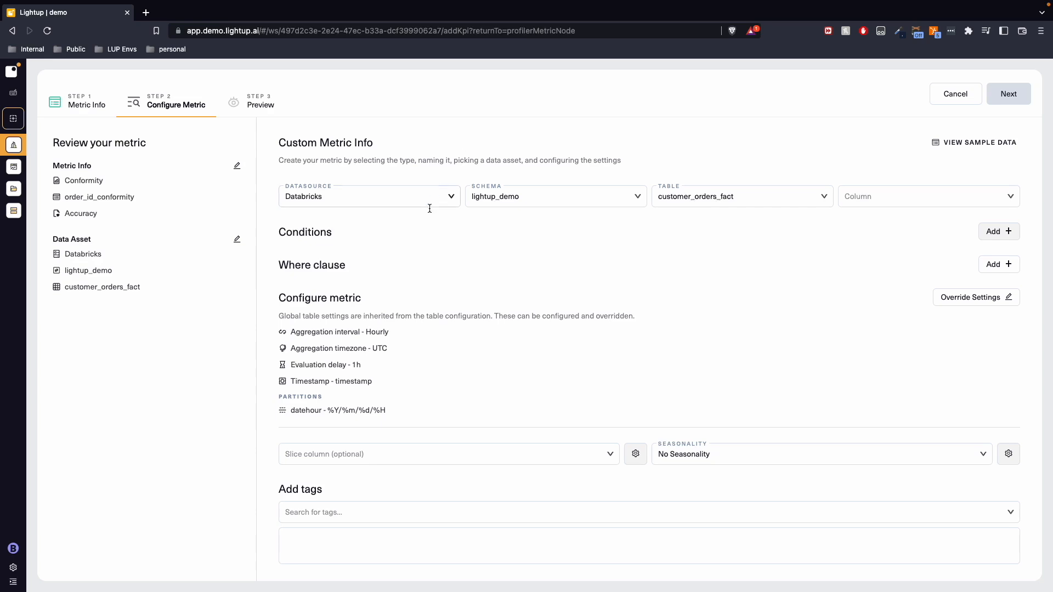
# Select the order_id column and add a Length greater than condition with the value 34
pyautogui.click(919, 197)
pyautogui.click(898, 291)
pyautogui.click(989, 233)
pyautogui.click(573, 262)
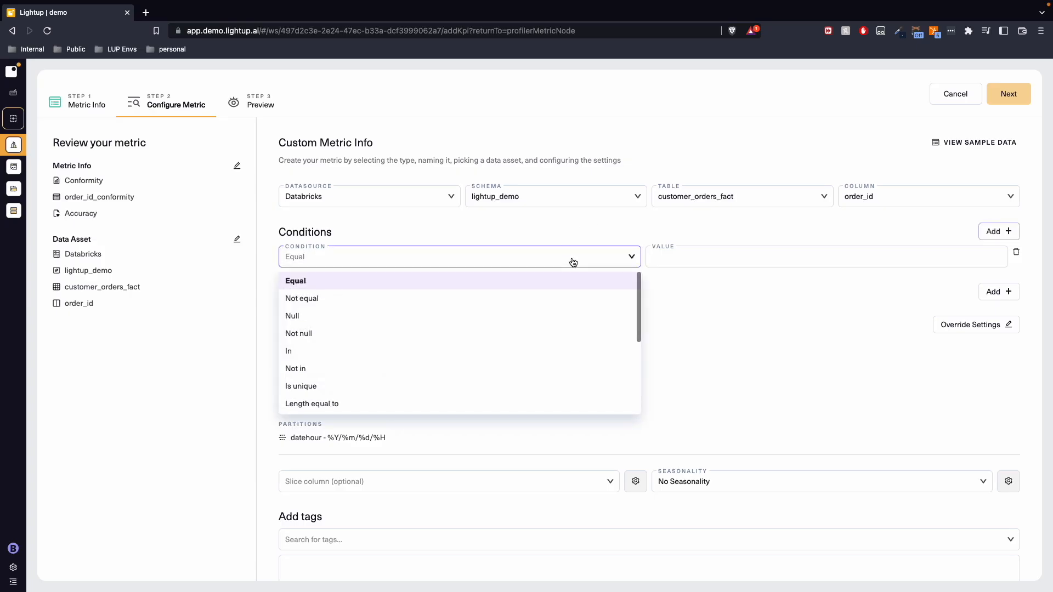
pyautogui.scroll(-3, 468, 393)
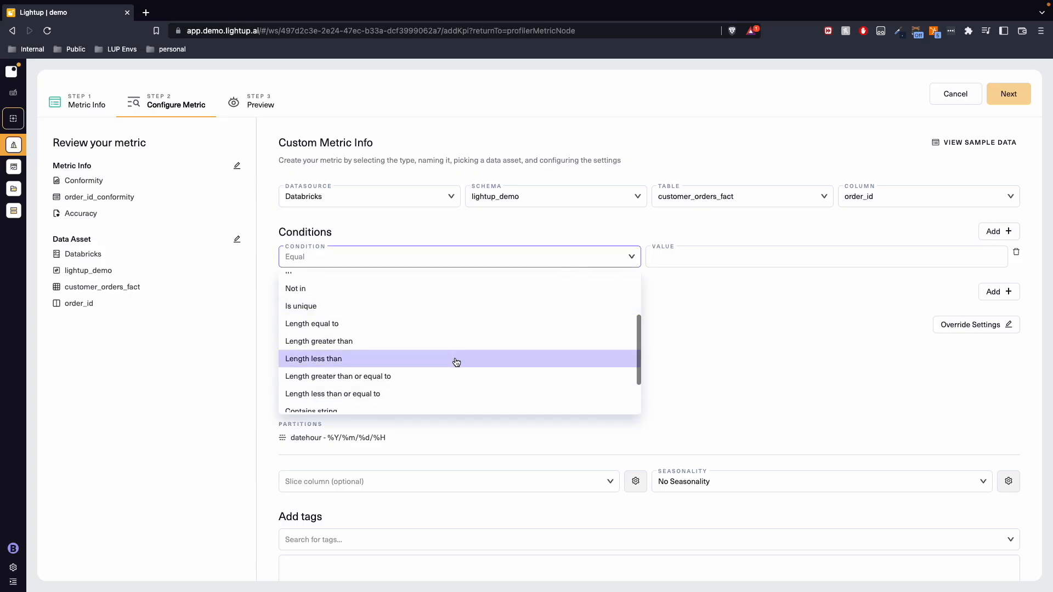
pyautogui.click(453, 341)
pyautogui.doubleClick(677, 252)
pyautogui.write('34')
pyautogui.click(996, 234)
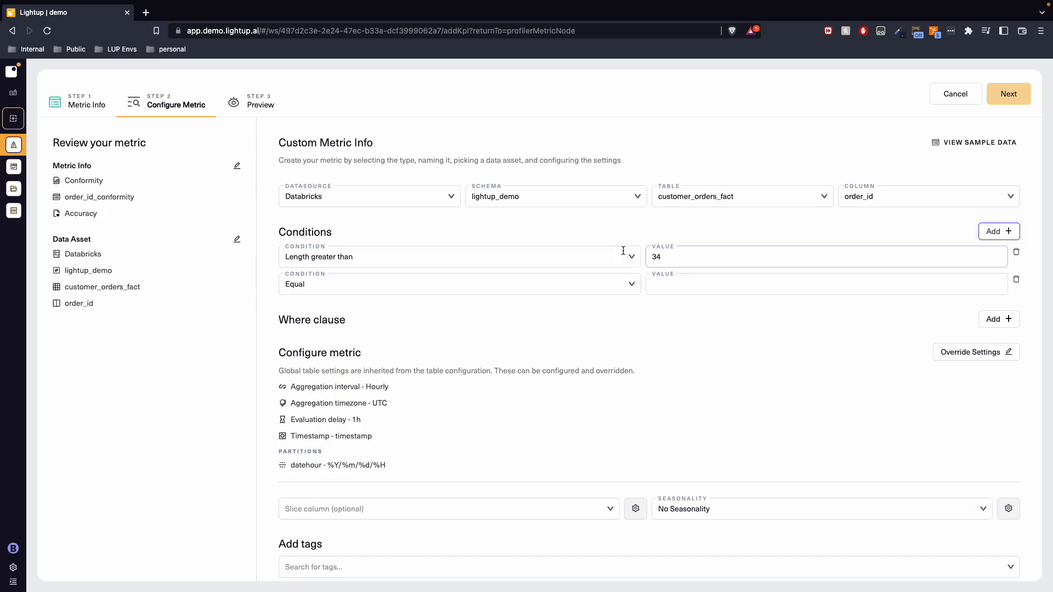
pyautogui.click(437, 288)
pyautogui.scroll(-3, 446, 397)
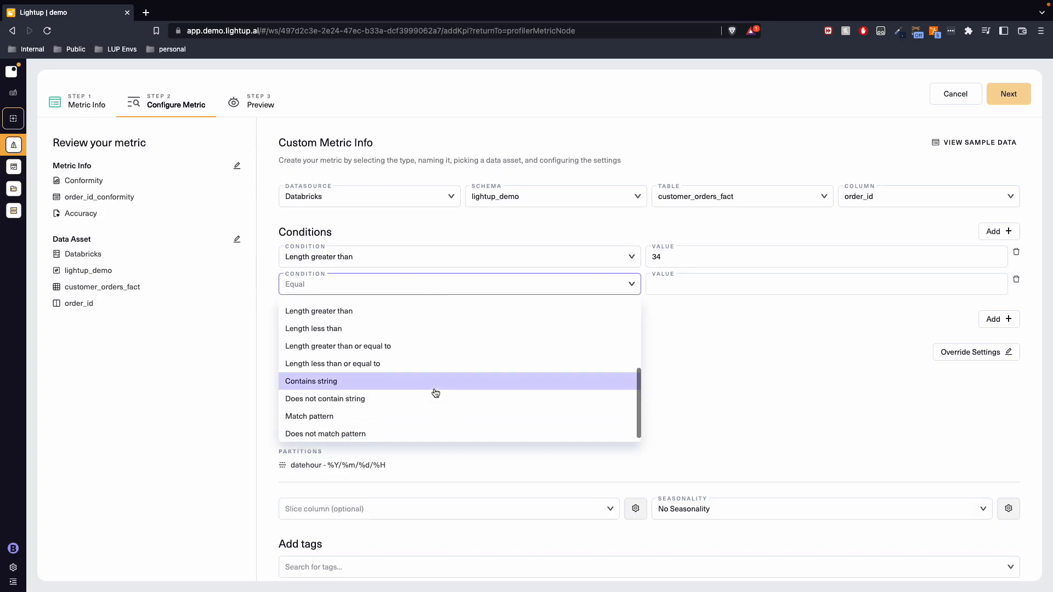
pyautogui.scroll(2, 428, 377)
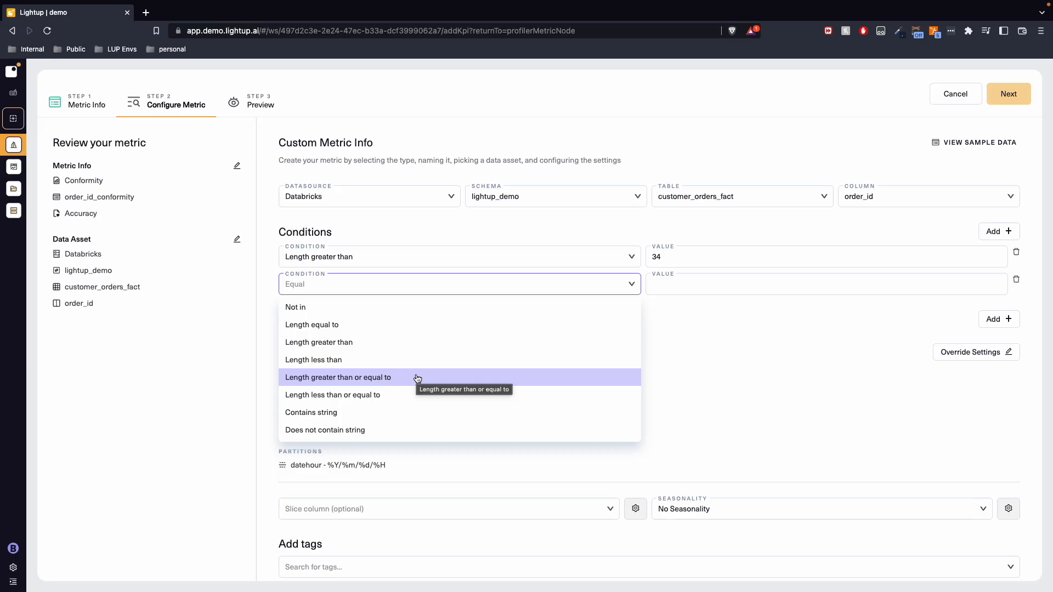
pyautogui.click(415, 361)
pyautogui.click(667, 285)
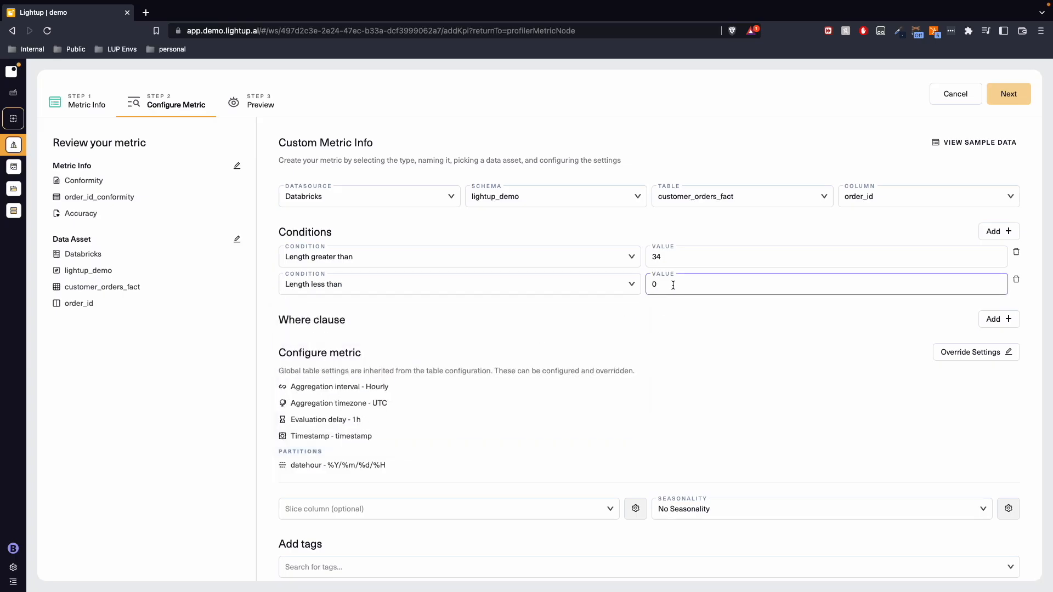
pyautogui.click(1015, 280)
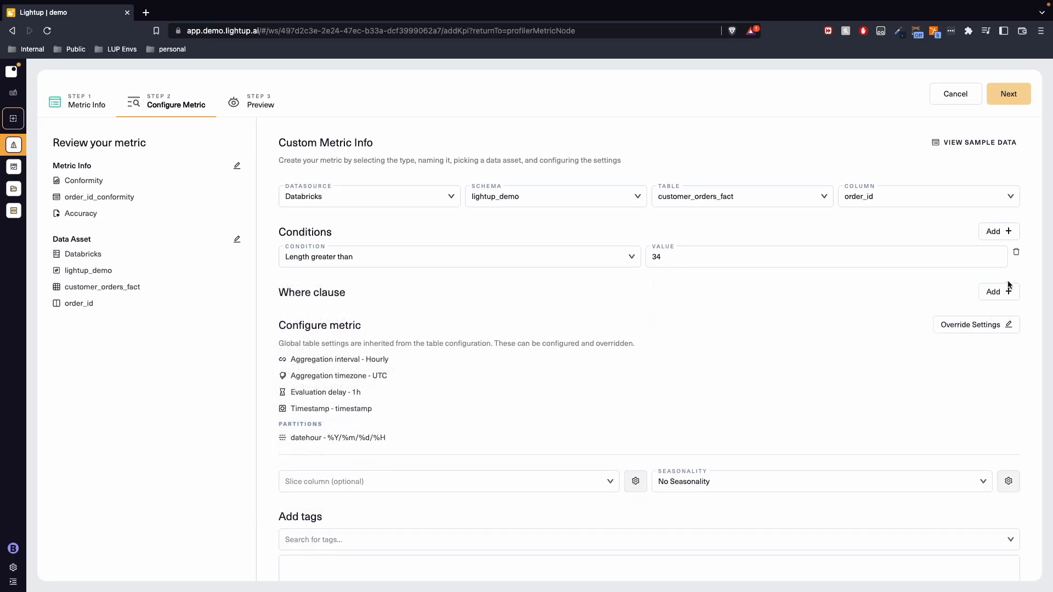
# Change the order_id condition to Match pattern with the value [a-zA-Z0-9]+-[a-zA-Z0-9]+-[a-zA-Z0-9]+-[a-zA-Z0-9]+-[a-zA-Z0-9]+
pyautogui.click(572, 264)
pyautogui.scroll(-2, 447, 367)
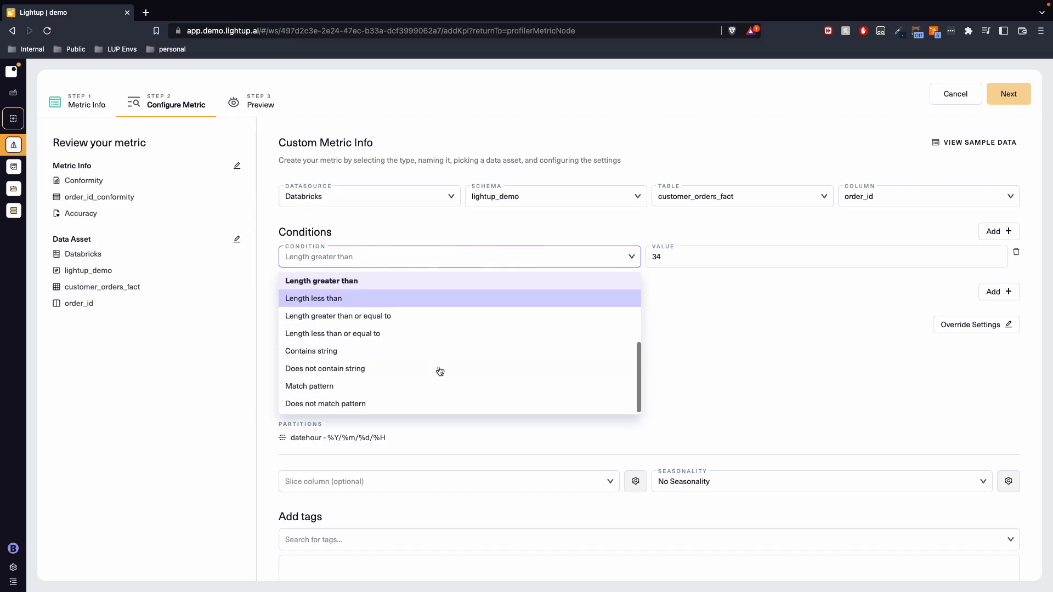
pyautogui.click(381, 378)
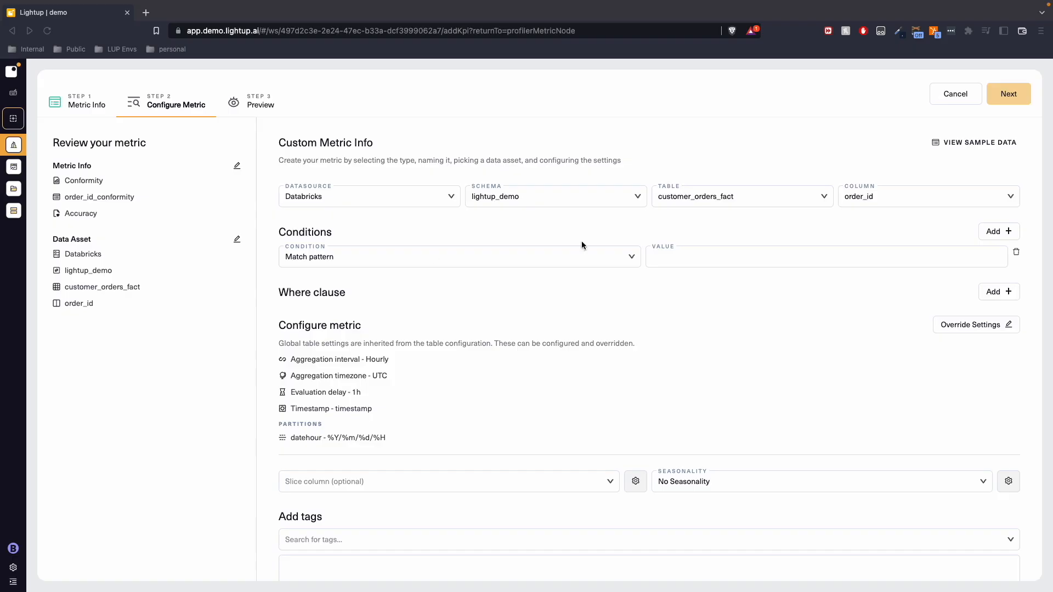
pyautogui.click(675, 258)
pyautogui.write('[a-zA-Z0-9]+-[a-zA-Z0-9]+-[a-zA-Z0-9]+-[a-zA-Z0-9]+-[a-zA-Z0-9]+')
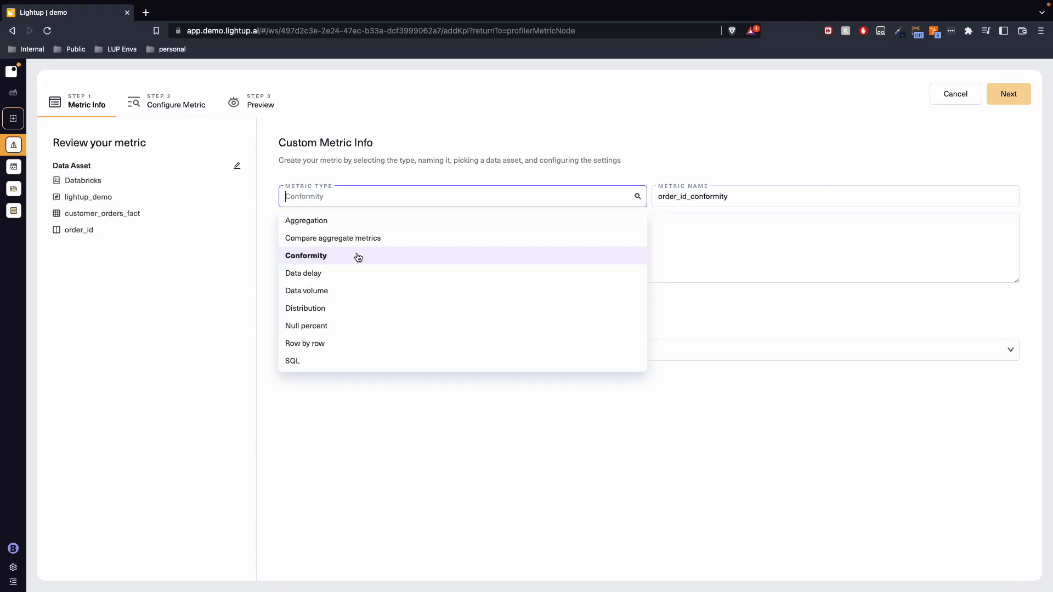
# Change the metric type to SQL and select the dqcardinality table in the Databricks lightup_demo schema
pyautogui.click(296, 359)
pyautogui.click(1009, 94)
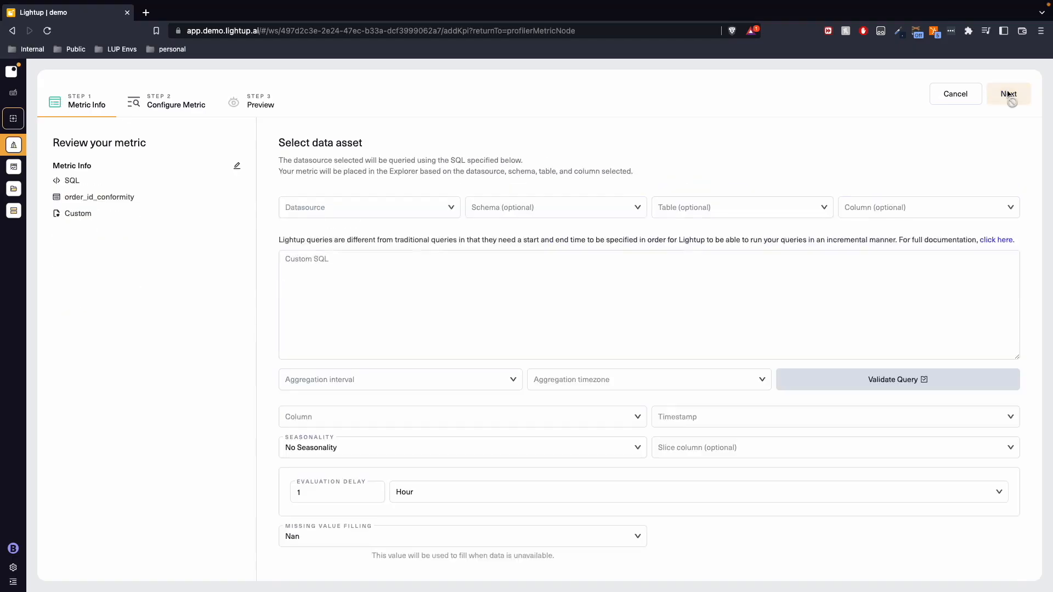
pyautogui.click(428, 209)
pyautogui.click(399, 249)
pyautogui.click(529, 207)
pyautogui.click(532, 246)
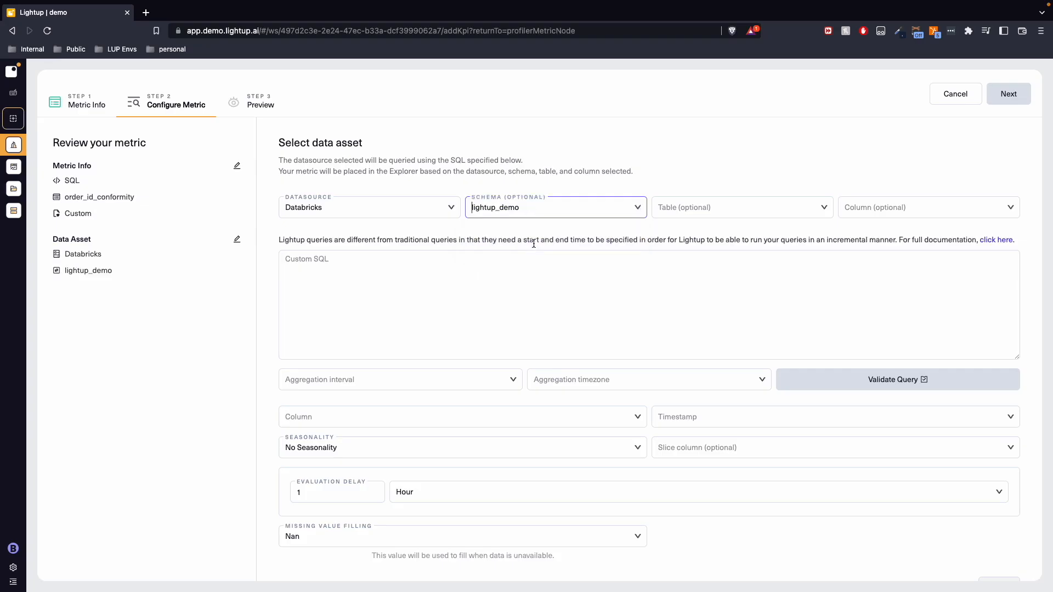
pyautogui.click(674, 209)
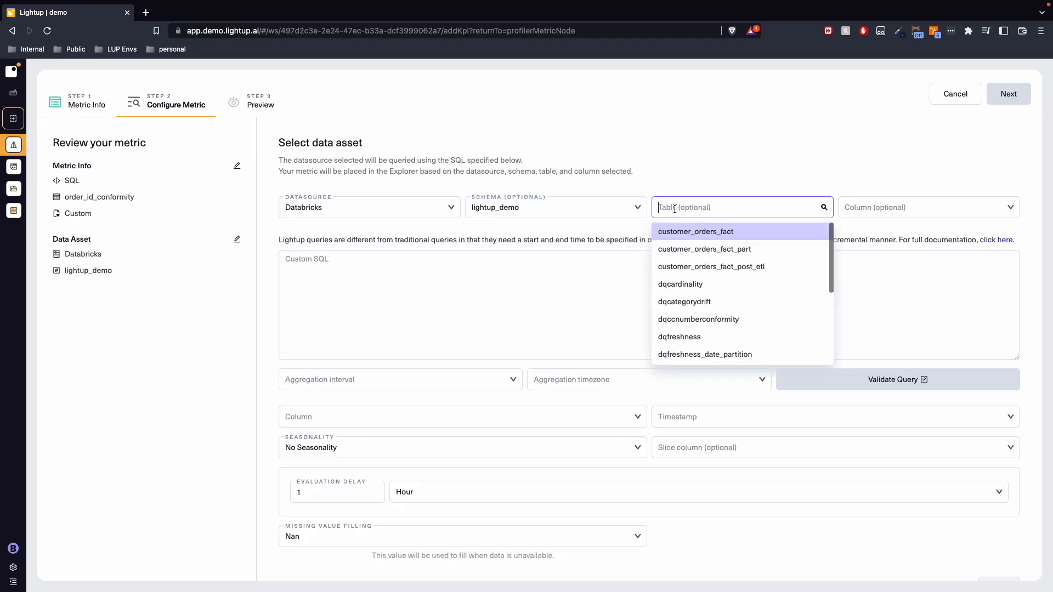
pyautogui.click(695, 284)
# Use custom SQL counting distinct ride_type values by hour, with Hourly aggregation and the UTC timezone
pyautogui.click(479, 380)
pyautogui.click(413, 509)
pyautogui.click(575, 386)
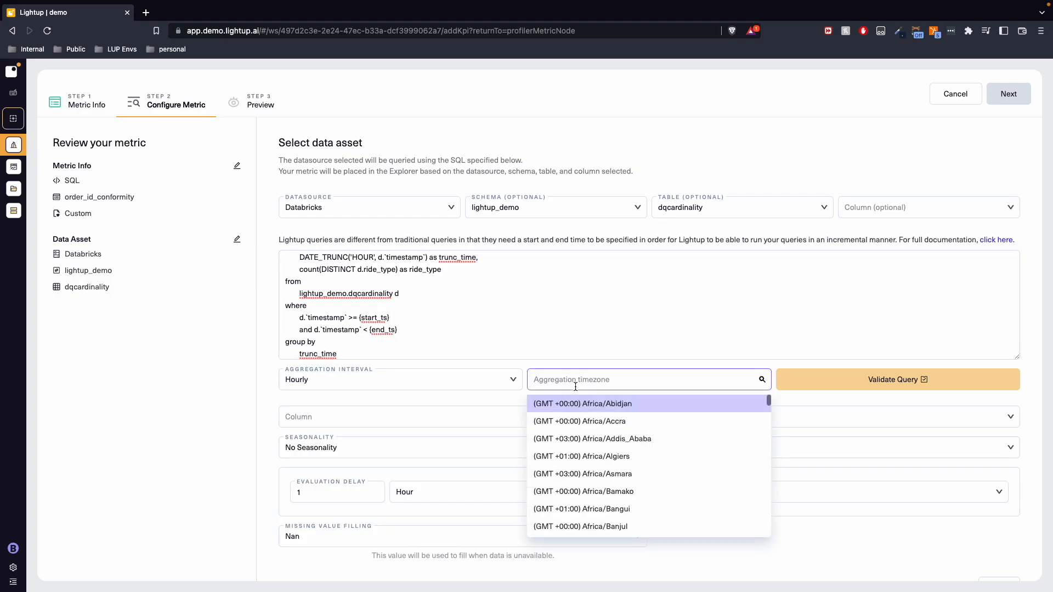
pyautogui.write('utc')
pyautogui.click(576, 421)
# Choose the metric column and the timestamp column for the custom SQL query
pyautogui.click(519, 415)
pyautogui.click(501, 459)
pyautogui.click(663, 417)
pyautogui.click(672, 458)
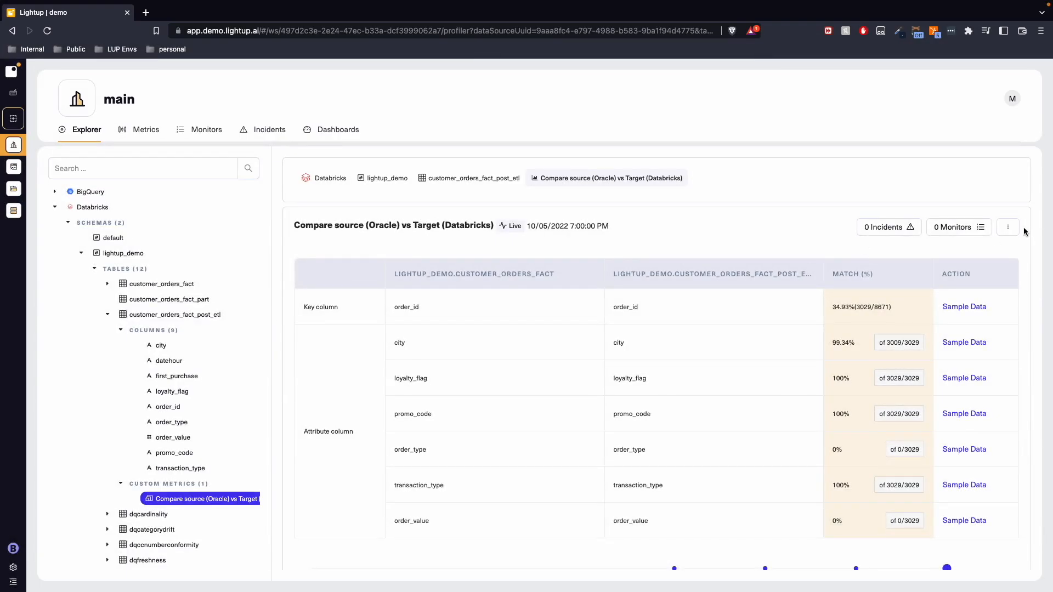
# View the unmatched sample data for the city column in the Oracle versus Databricks comparison metric
pyautogui.click(962, 343)
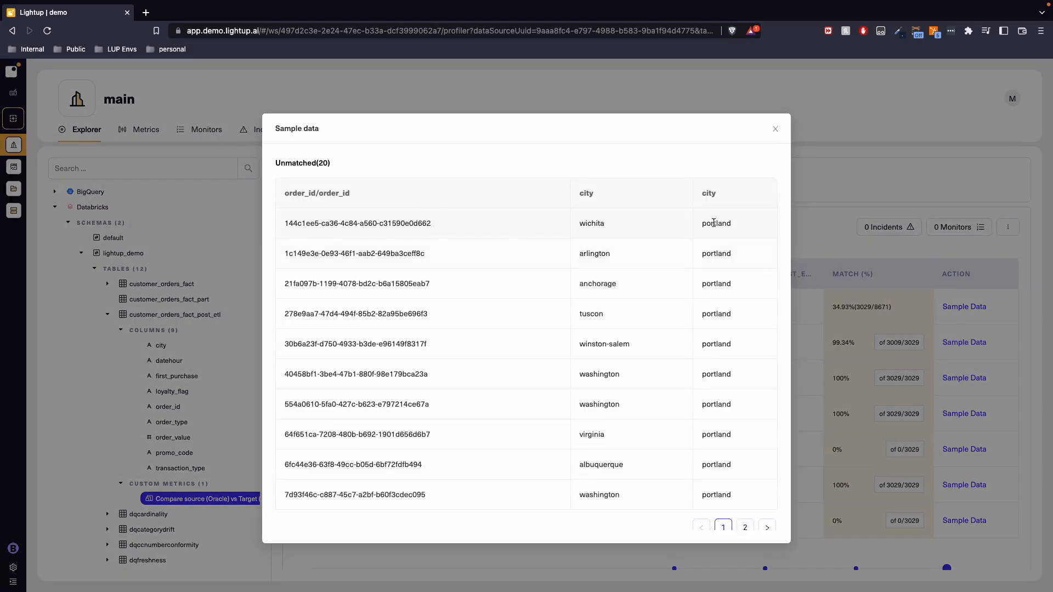
pyautogui.click(775, 131)
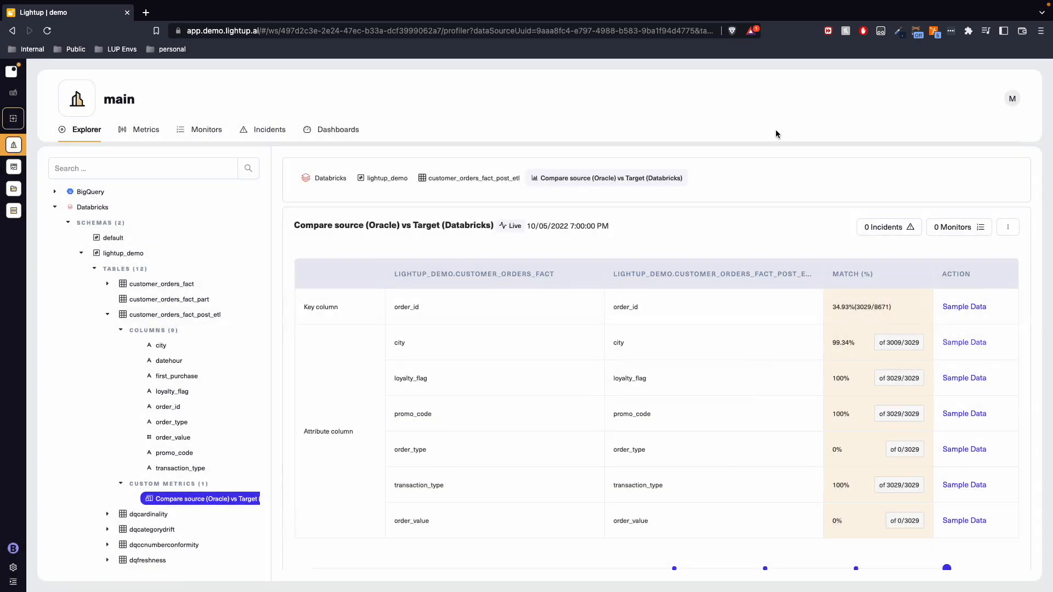
# Open the Compare source (Oracle) vs Target (Databricks) metric for editing and go to its source and target configuration
pyautogui.click(1007, 227)
pyautogui.click(986, 258)
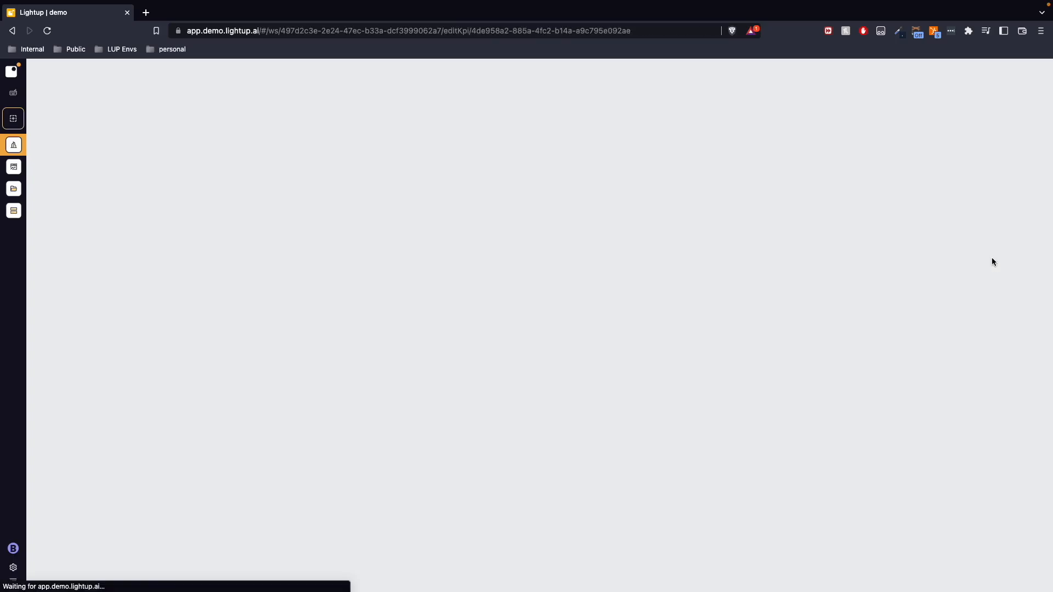
pyautogui.click(1006, 94)
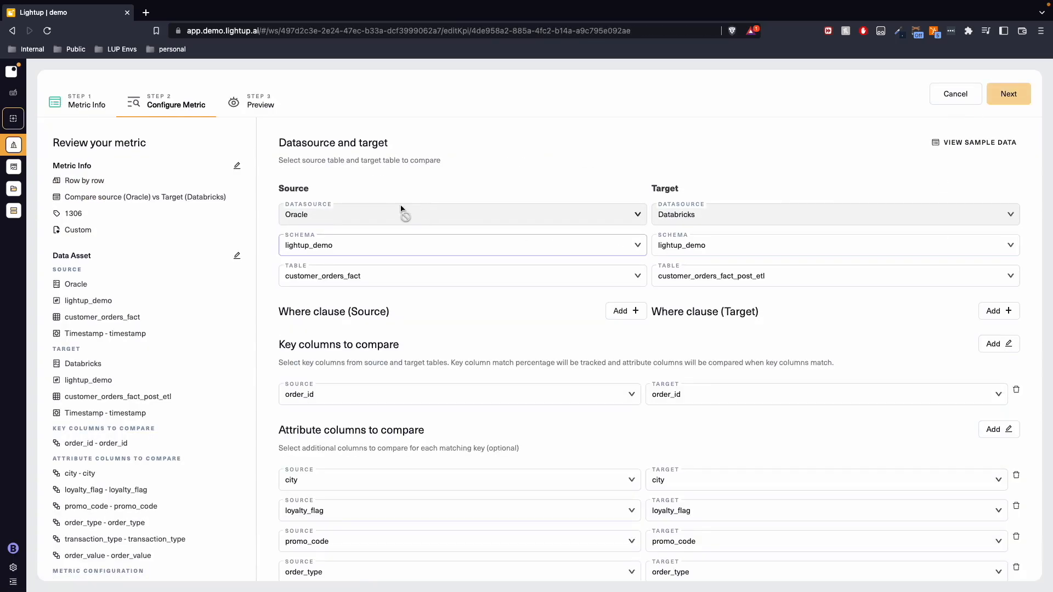
# Review the key columns, attribute columns, timestamps and aggregation settings of the Oracle versus Databricks comparison metric
pyautogui.scroll(-2, 502, 291)
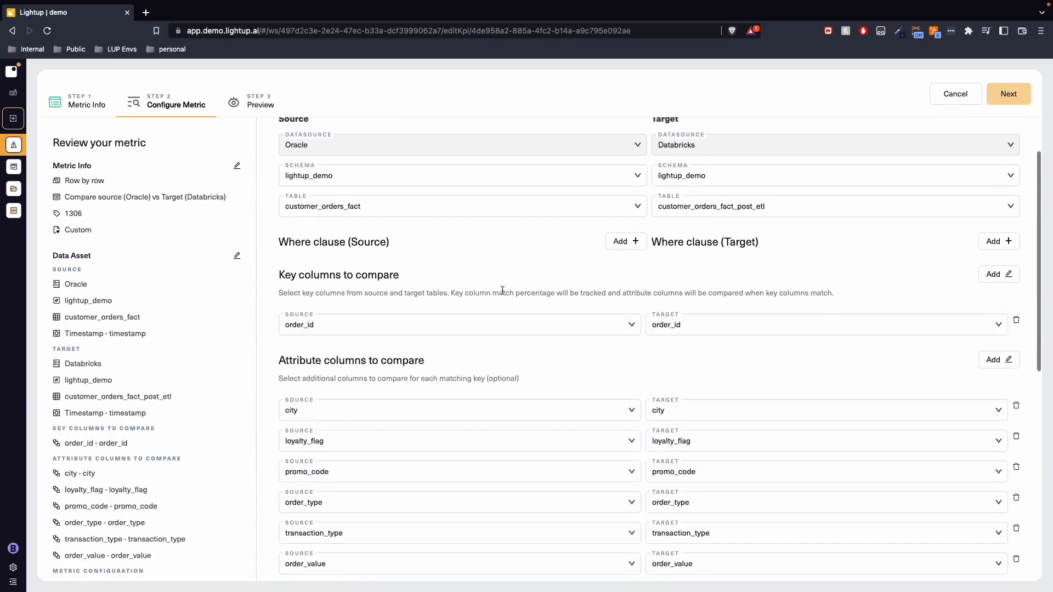
pyautogui.scroll(-4, 625, 371)
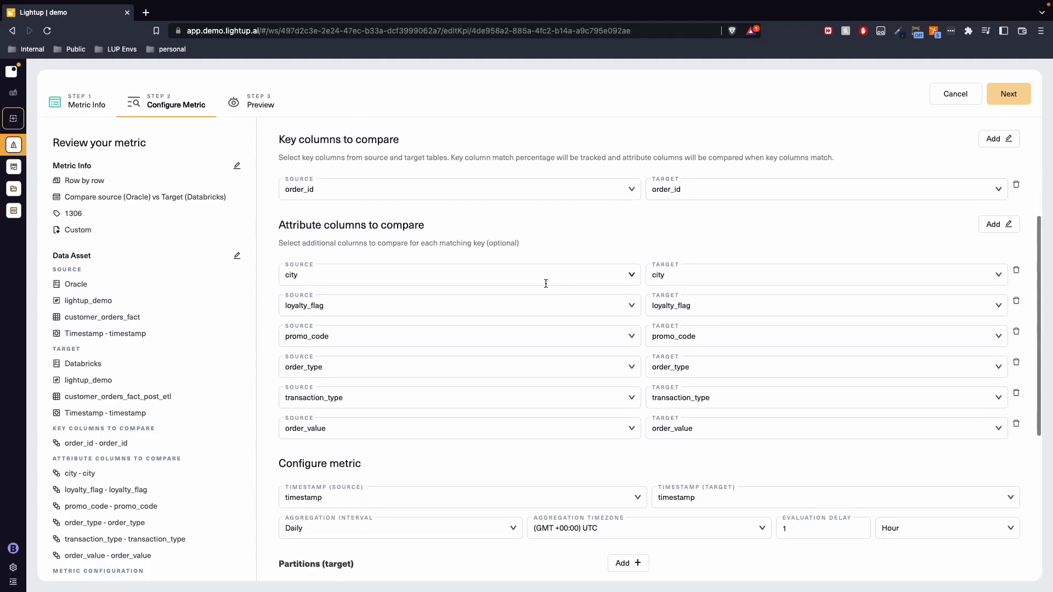
pyautogui.scroll(-6, 638, 450)
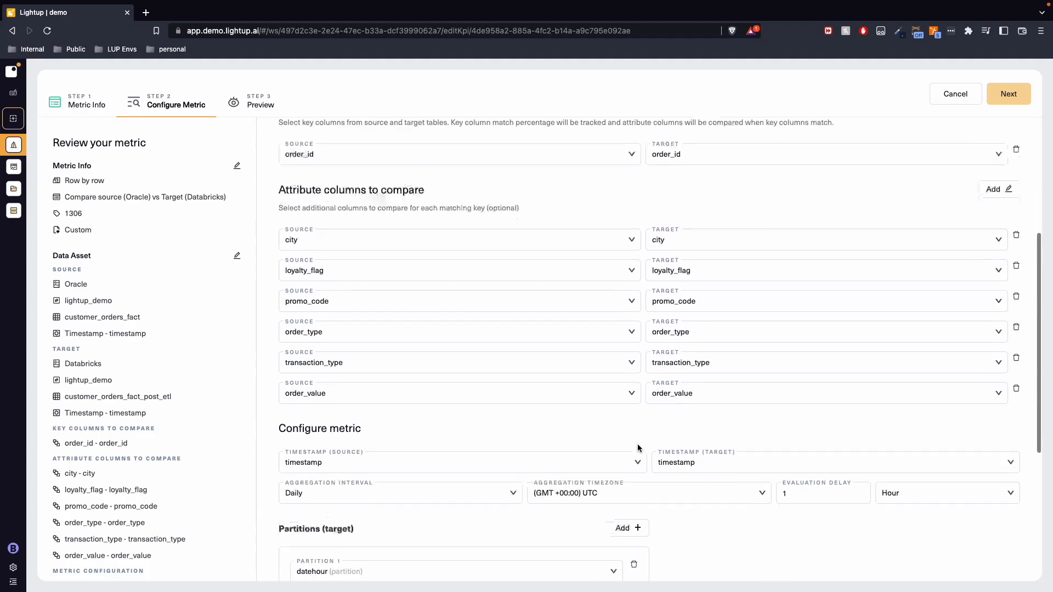
pyautogui.scroll(-1, 637, 445)
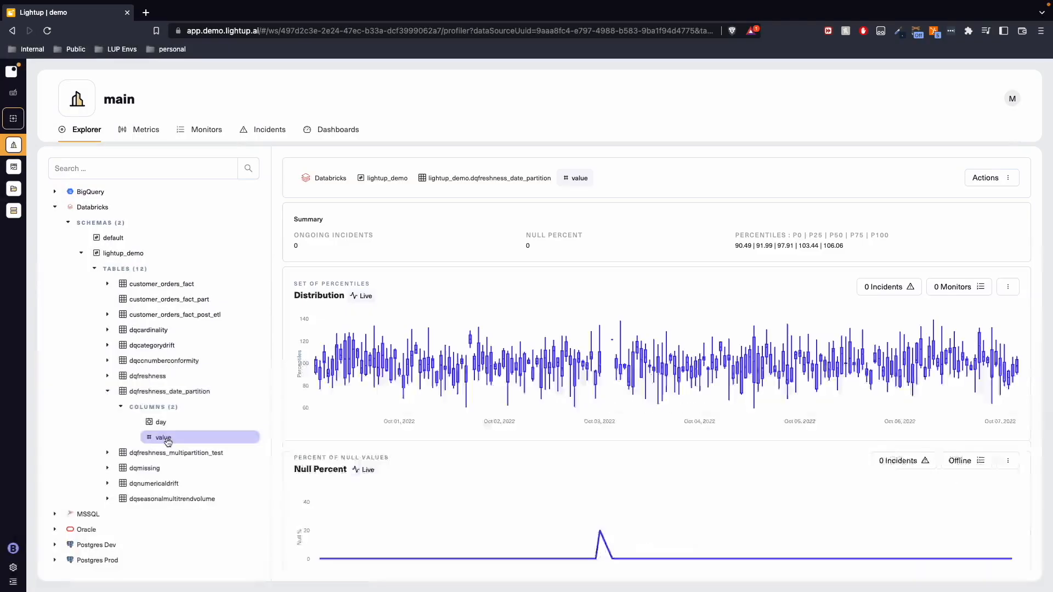
# Start manually creating a monitor for the Distribution metric of the value column in dqfreshness_date_partition
pyautogui.click(168, 440)
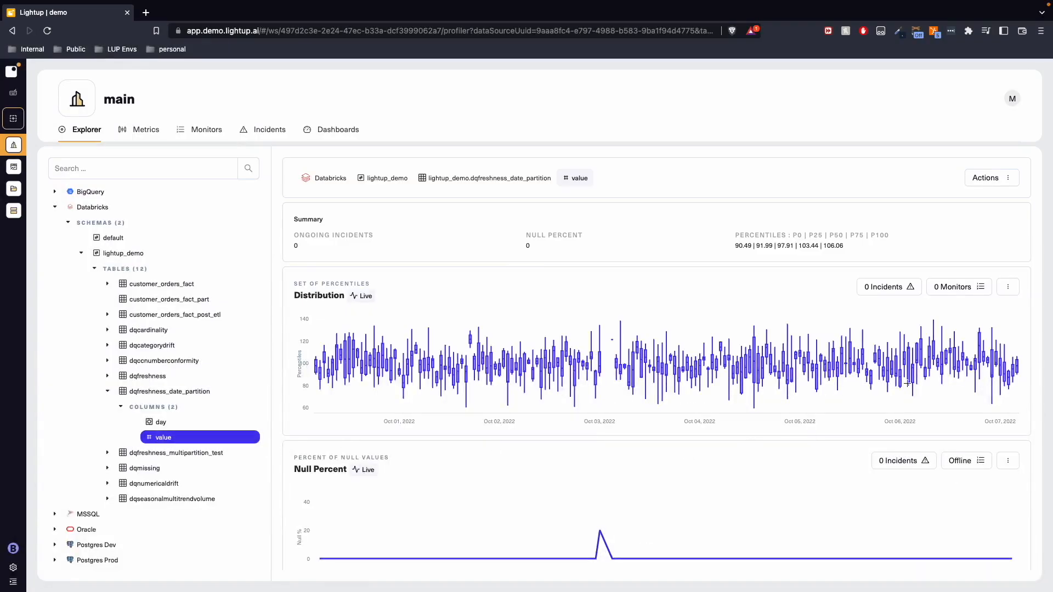
pyautogui.click(973, 288)
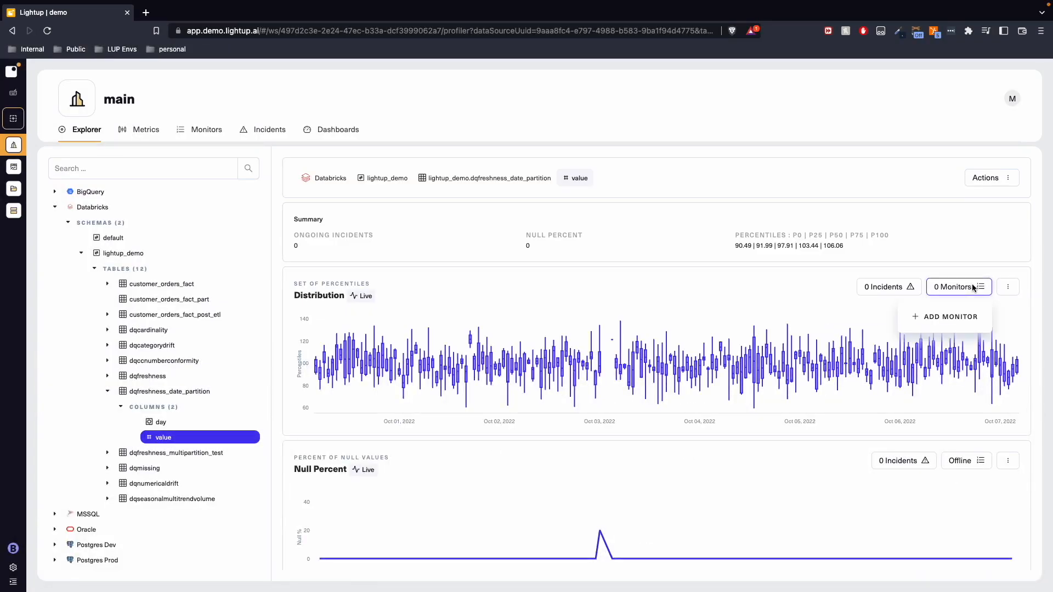
pyautogui.click(954, 317)
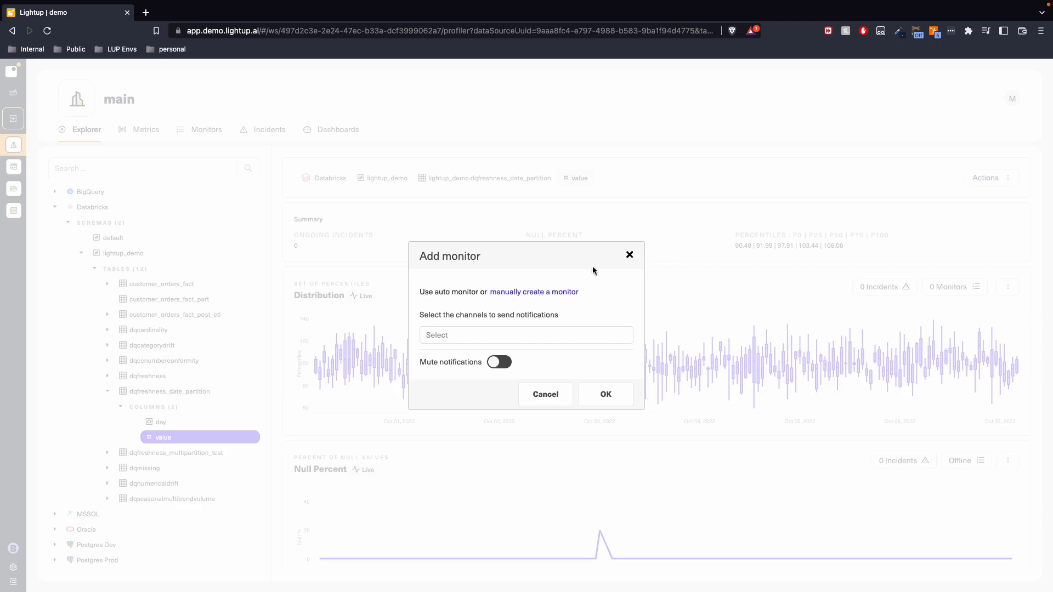
pyautogui.click(533, 293)
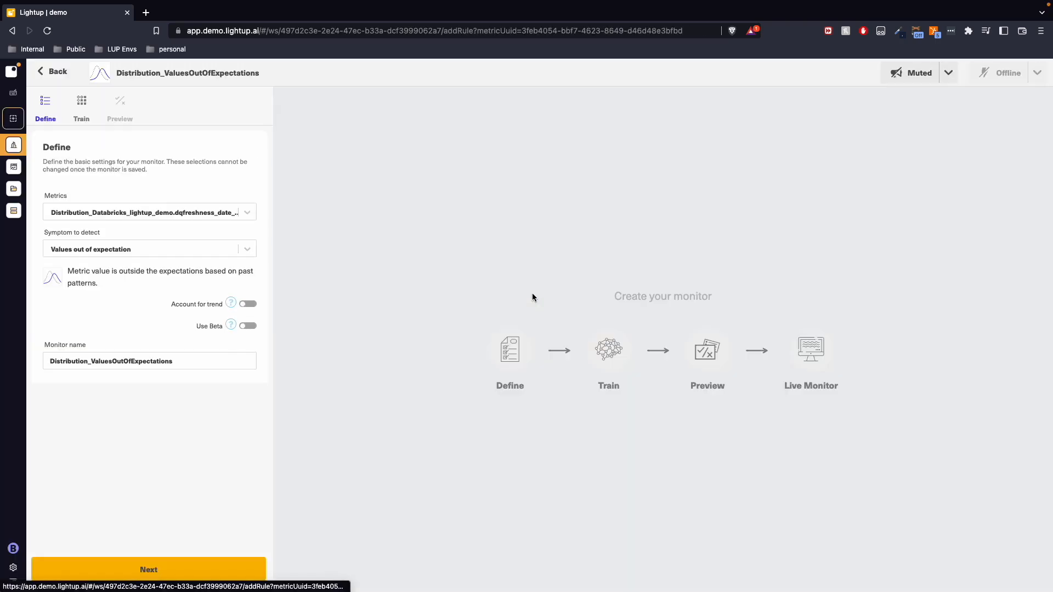
# Add a training period to the monitor from 10/1/2022 04:00:00 to 10/3/2022 04:00:00
pyautogui.click(88, 112)
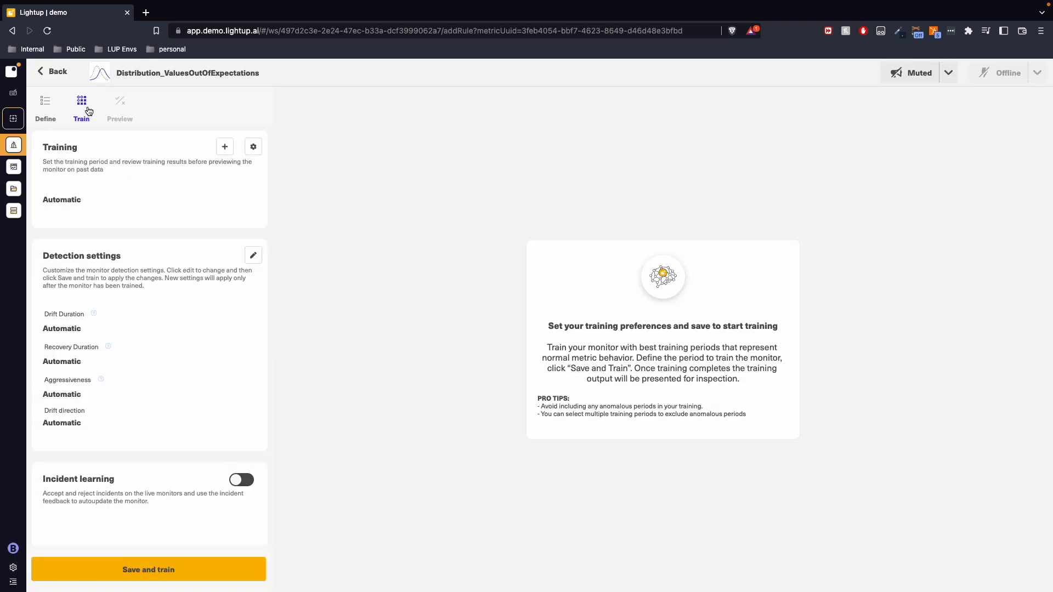
pyautogui.click(226, 148)
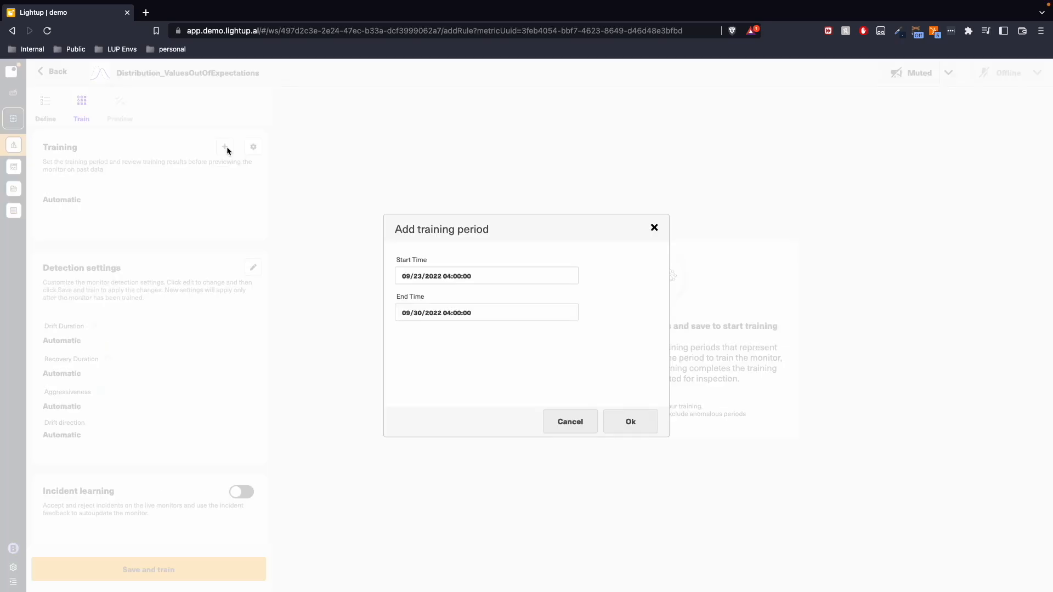
pyautogui.click(424, 274)
pyautogui.click(524, 302)
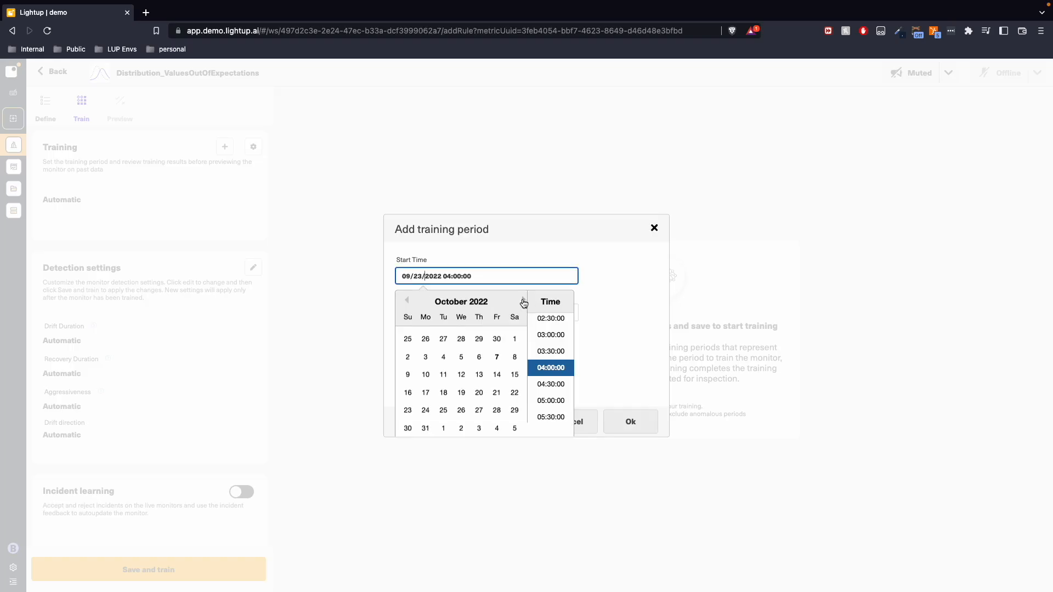
pyautogui.click(514, 339)
pyautogui.click(588, 306)
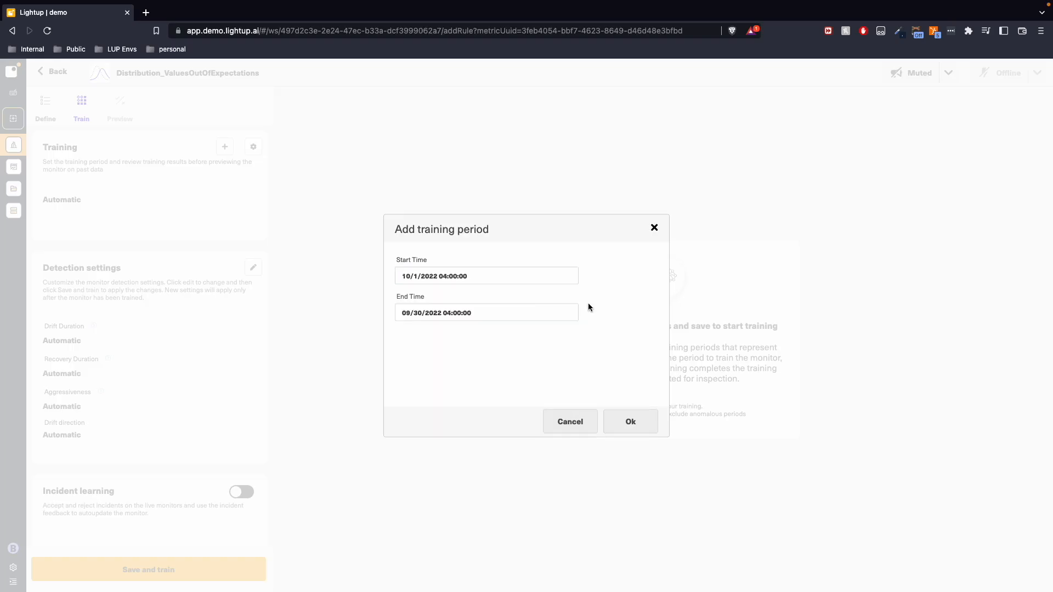
pyautogui.click(545, 307)
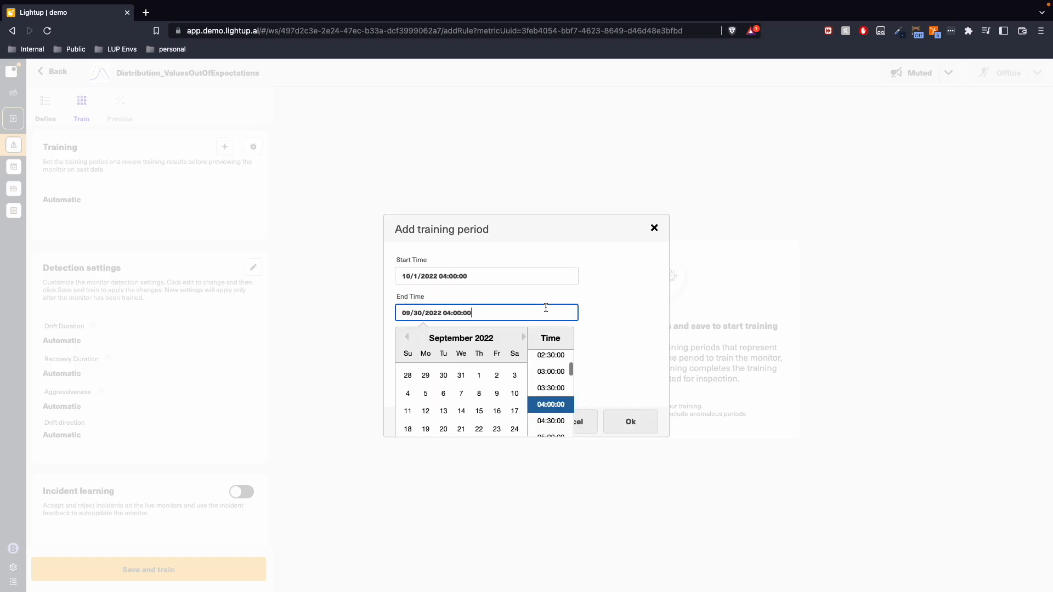
pyautogui.click(523, 336)
pyautogui.click(426, 394)
pyautogui.click(620, 338)
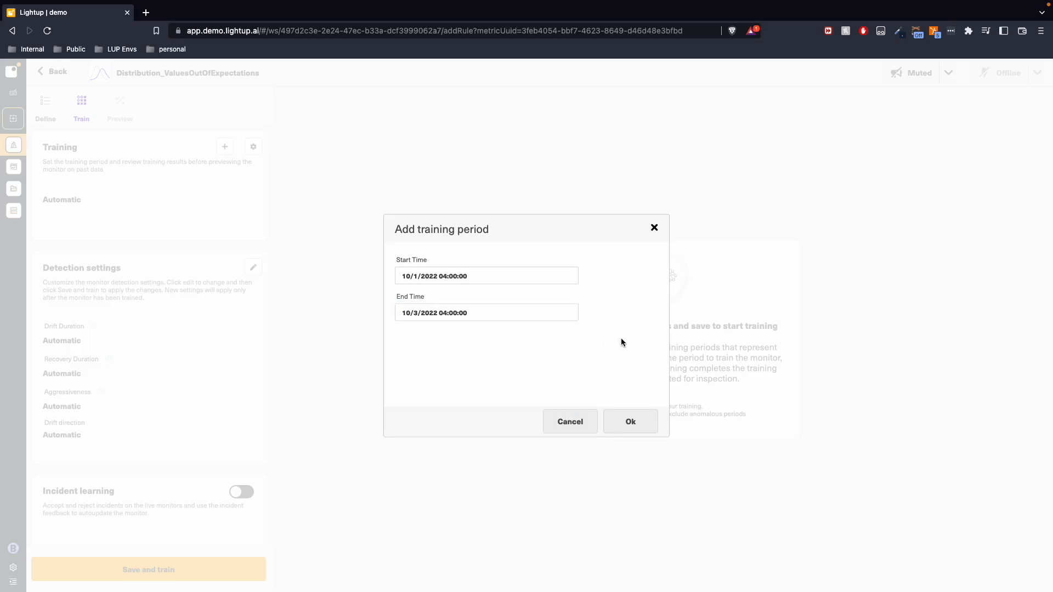
pyautogui.click(630, 421)
# Enable incident learning for the monitor, and save and train it
pyautogui.click(253, 493)
pyautogui.click(224, 572)
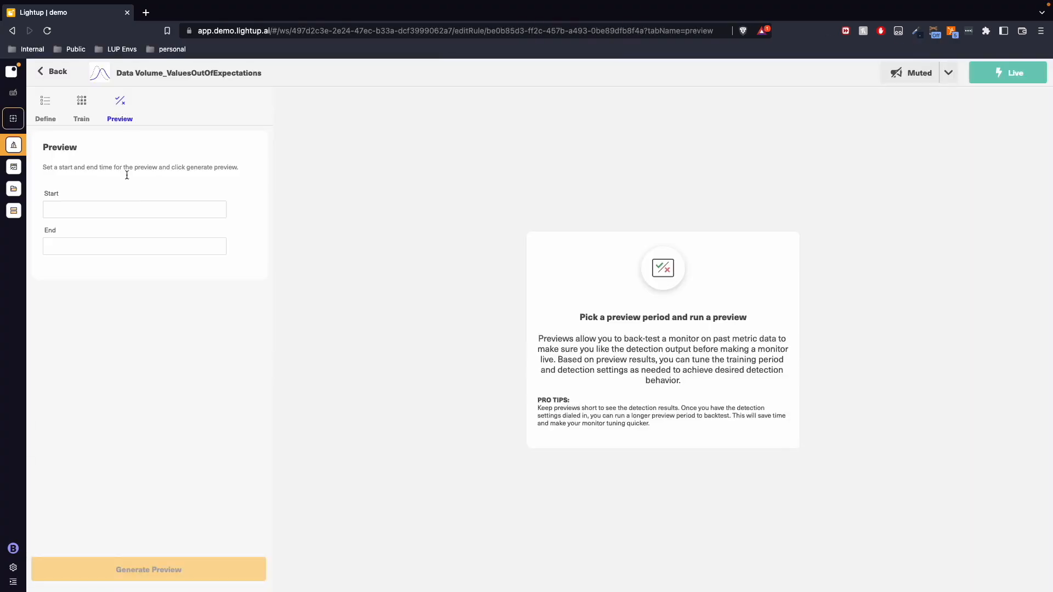
# Generate a preview of the Data Volume_ValuesOutOfExpectations monitor from 10/1/2022 00:00:00 to 10/7/2022 00:00:00
pyautogui.click(137, 210)
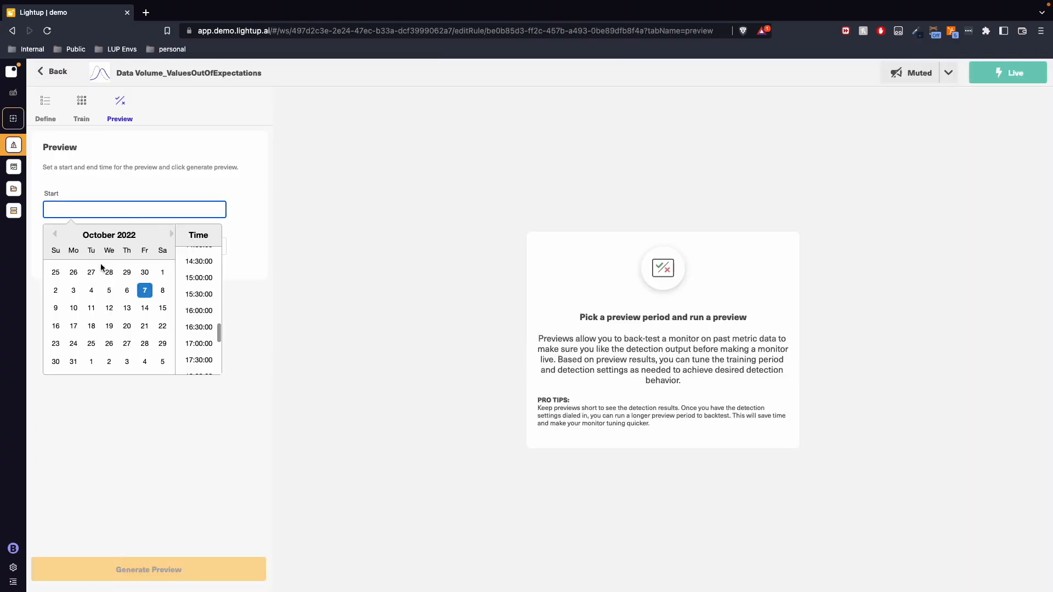
pyautogui.click(163, 272)
pyautogui.click(264, 243)
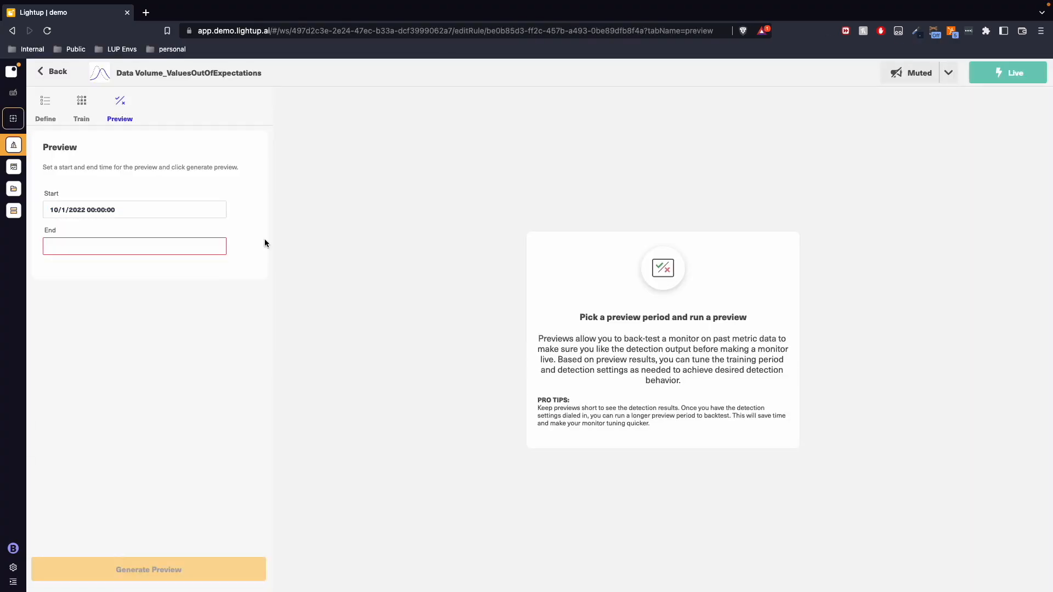
pyautogui.click(215, 243)
pyautogui.click(144, 327)
pyautogui.click(301, 376)
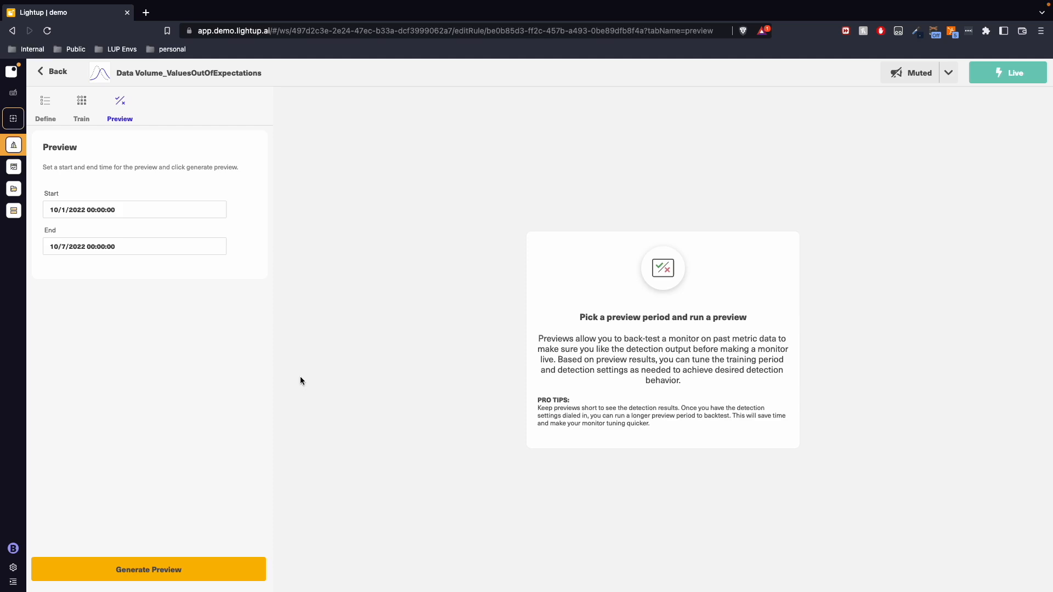
pyautogui.click(198, 573)
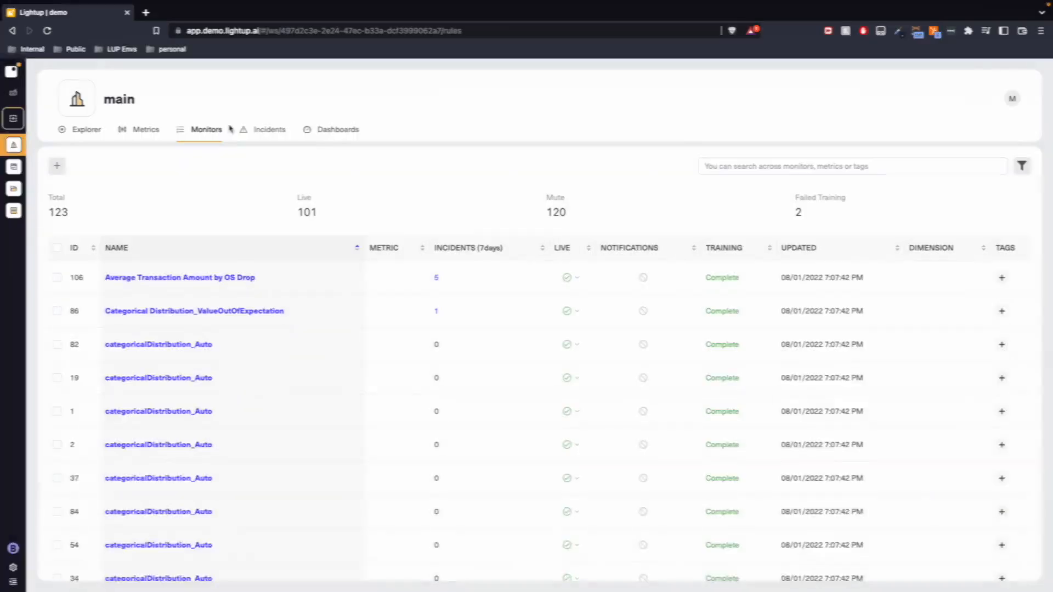
# Show the incident list and limit its date range to the one-week (1w) preset
pyautogui.click(264, 131)
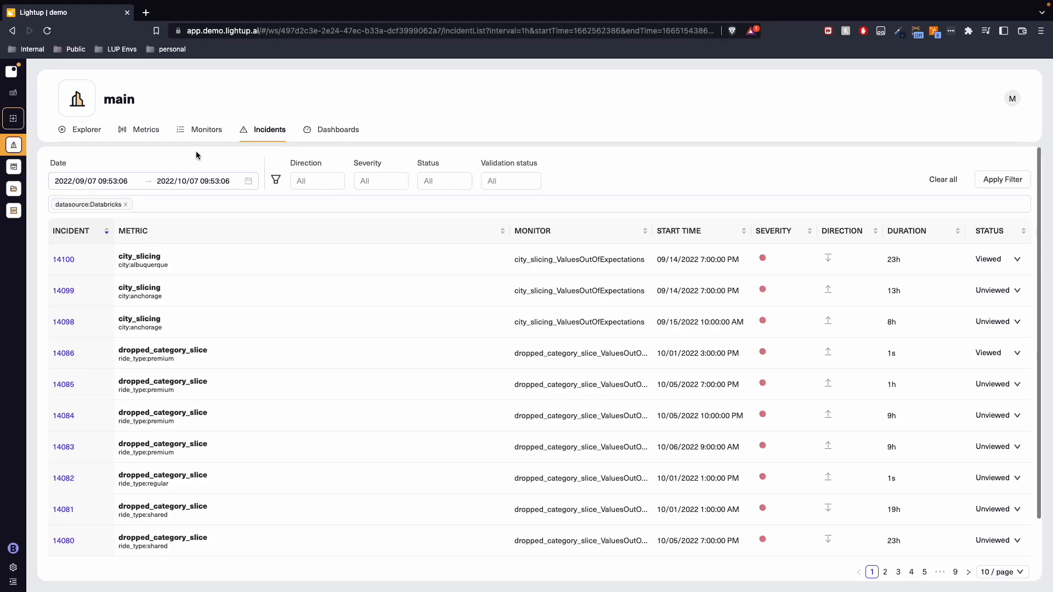
pyautogui.click(209, 184)
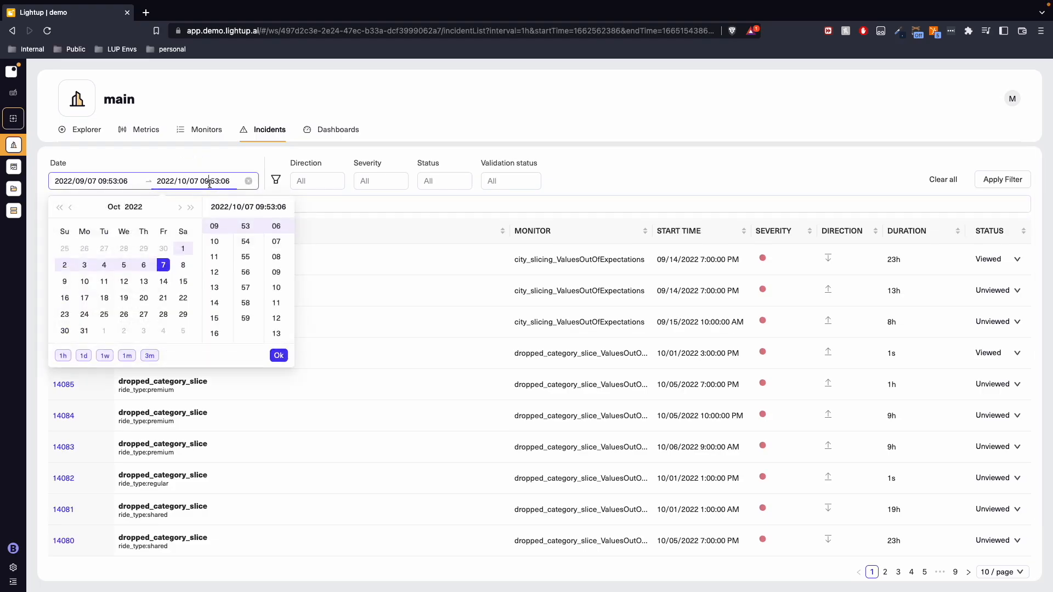
pyautogui.click(113, 360)
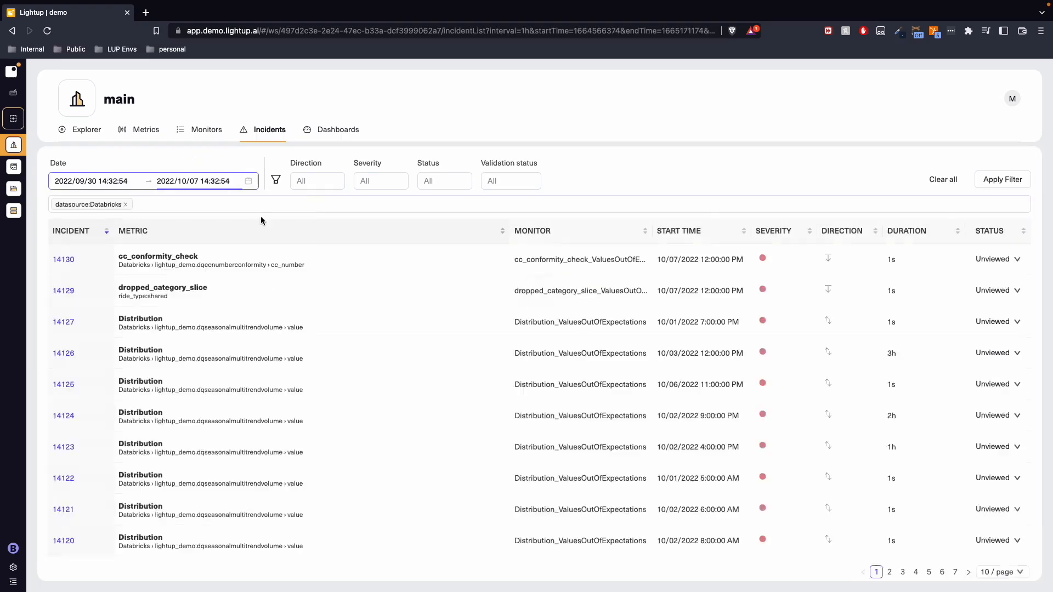
pyautogui.click(190, 158)
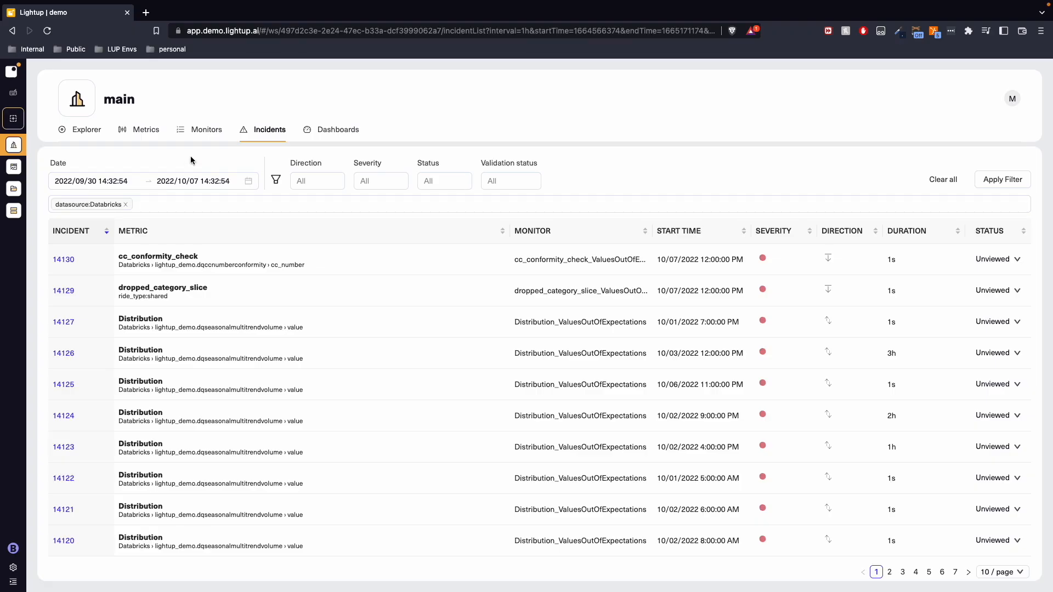
# Open the 10/07/2022 dropped_category_slice incident for ride_type shared, show expectations on its chart and inspect the drift point
pyautogui.click(71, 291)
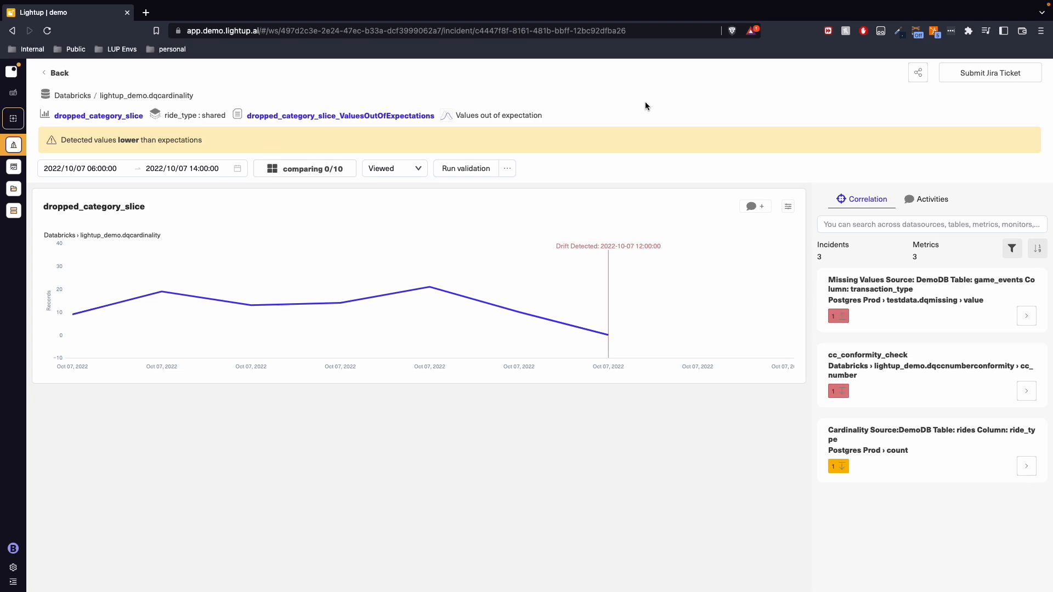
pyautogui.click(788, 207)
pyautogui.click(771, 235)
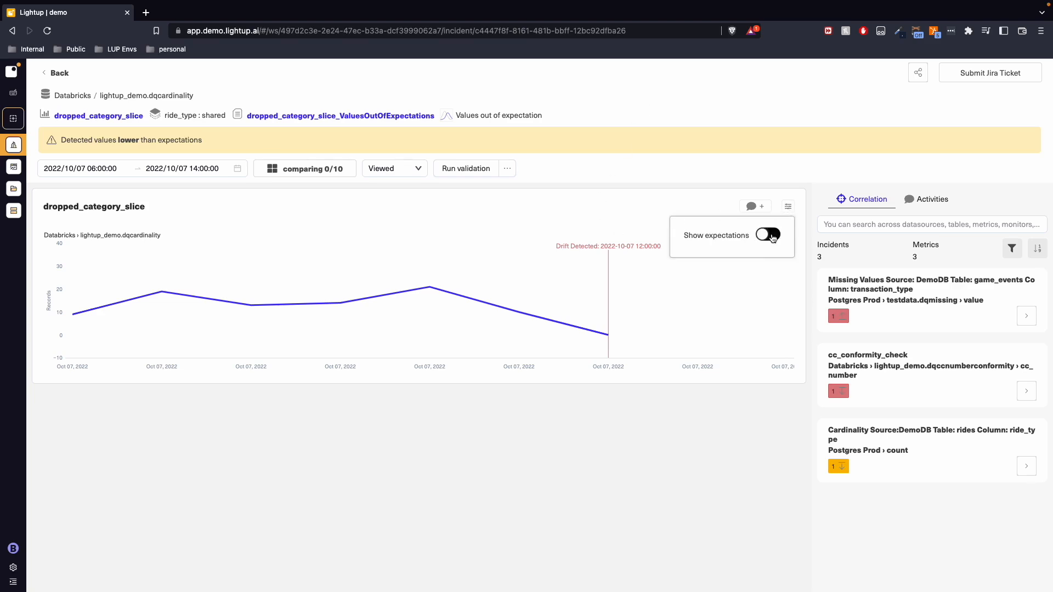
pyautogui.click(657, 141)
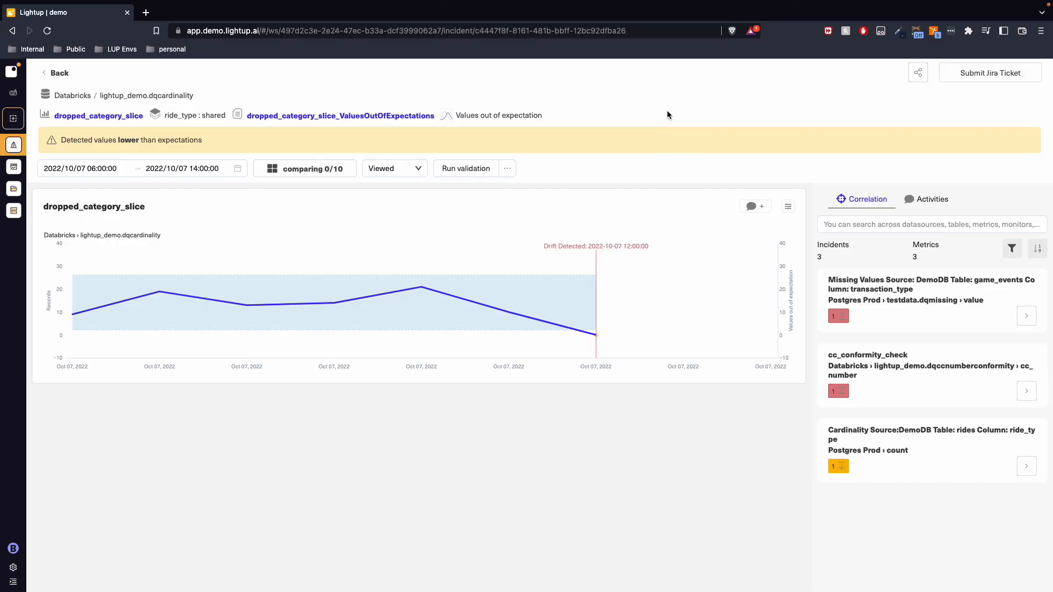
pyautogui.moveTo(598, 334)
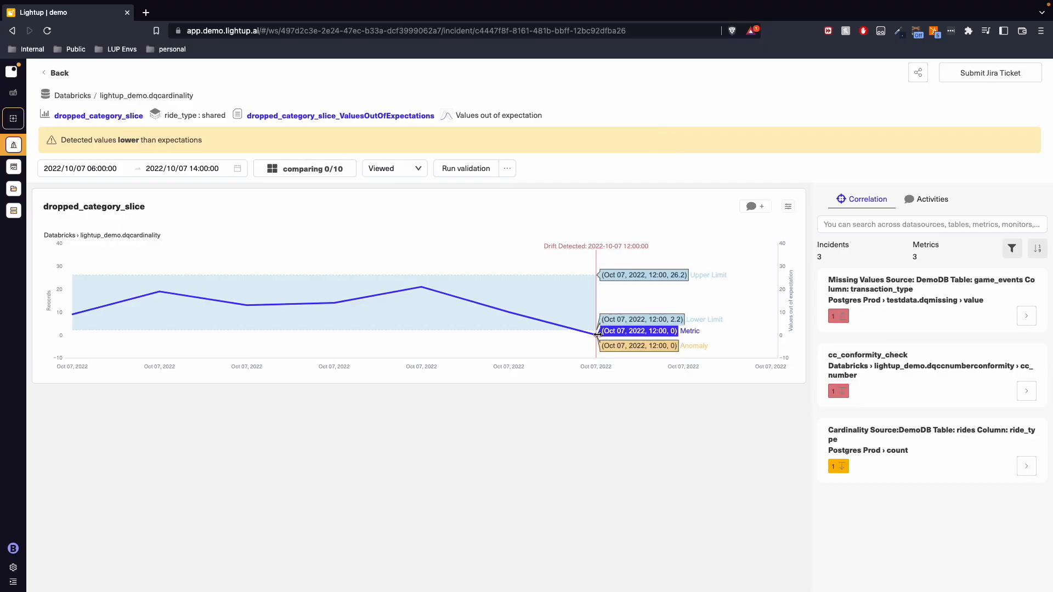
# Add the correlated DQ0a Missing Value Increase monitor to the comparison and show expectations on its chart
pyautogui.click(1023, 317)
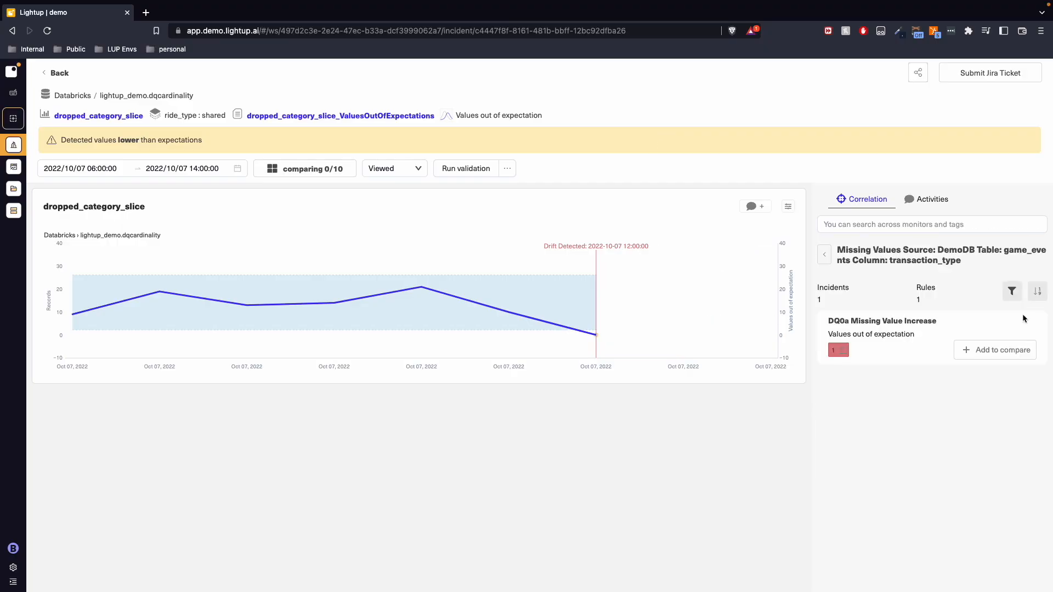
pyautogui.click(989, 354)
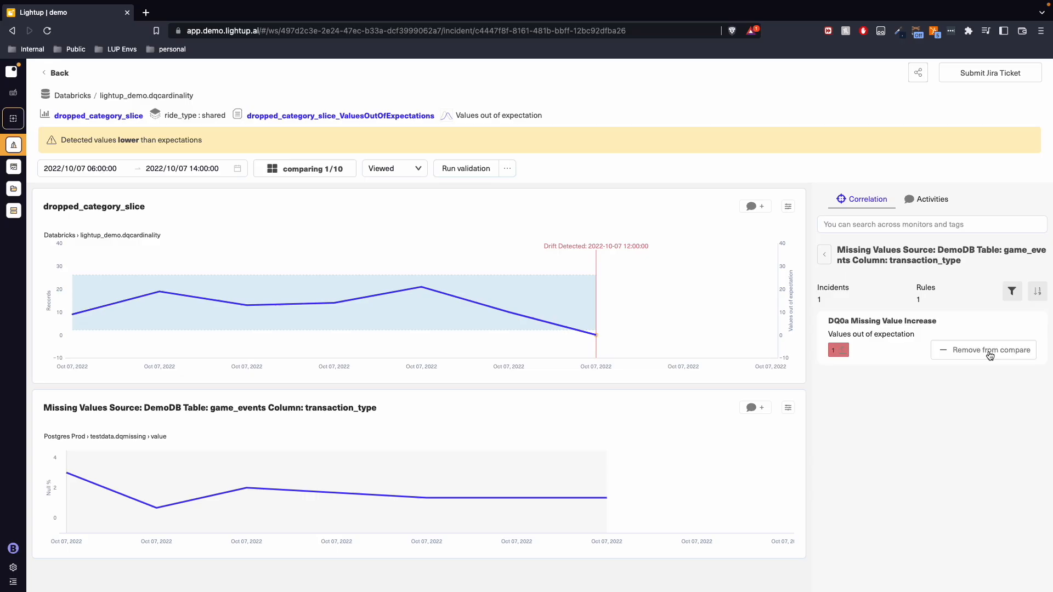
pyautogui.click(827, 255)
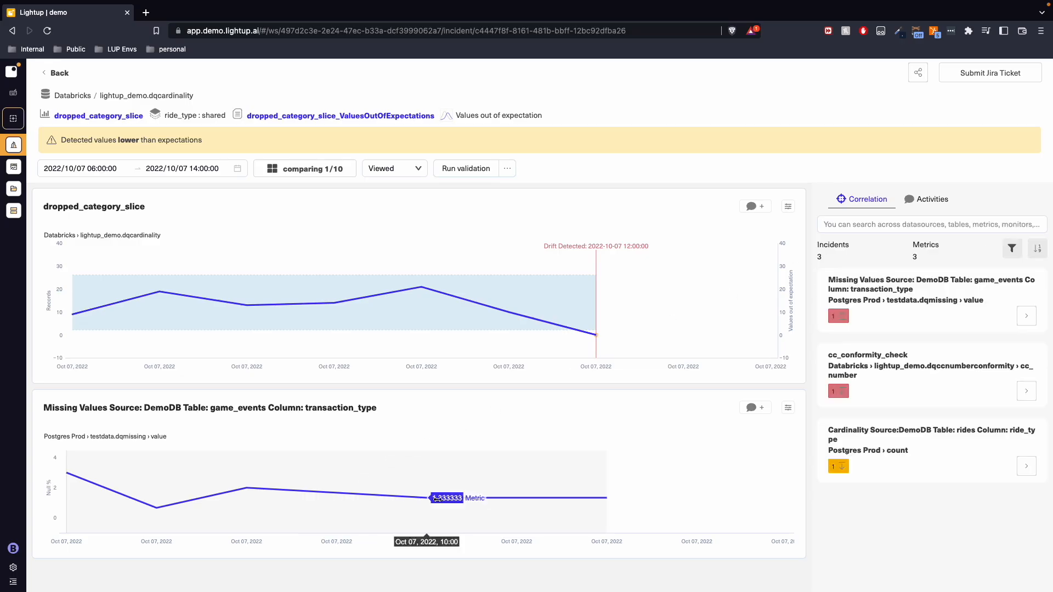
pyautogui.click(789, 407)
pyautogui.click(770, 435)
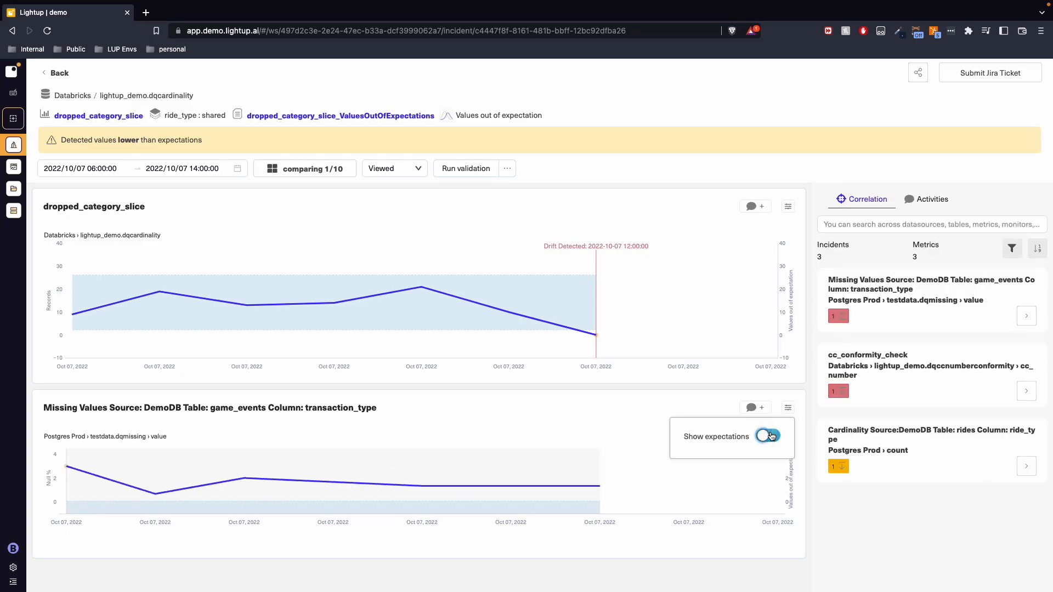
pyautogui.click(860, 496)
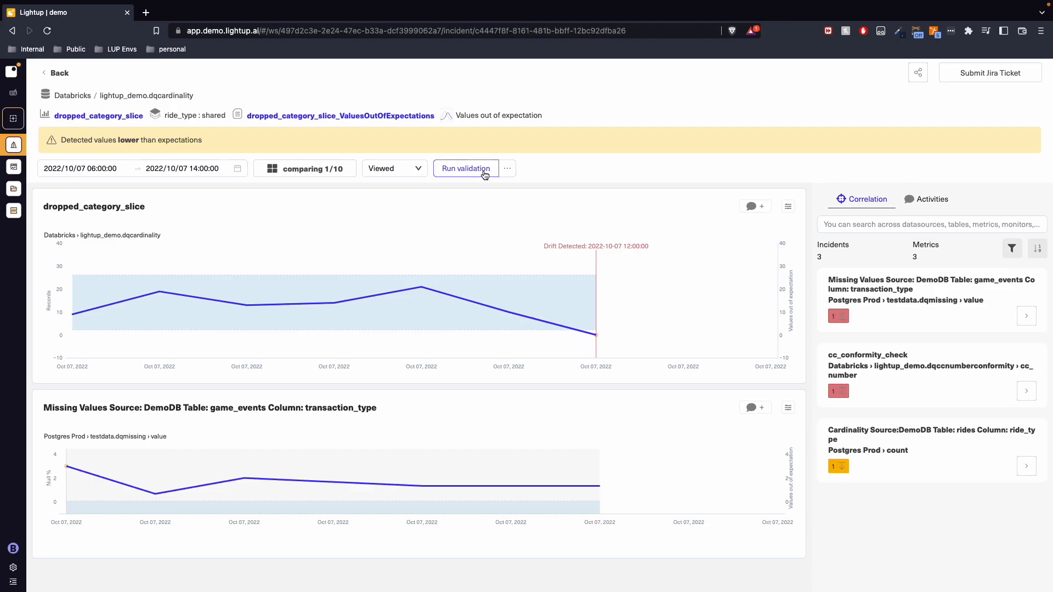
# Open the Jira ticket form for the incident and close it without submitting a ticket
pyautogui.click(979, 80)
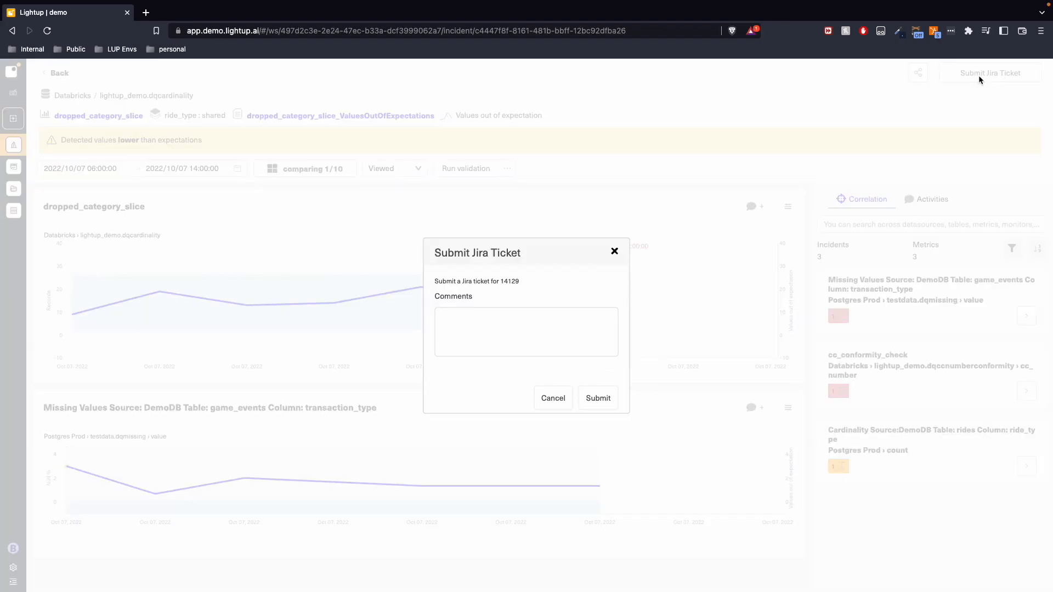
pyautogui.click(615, 253)
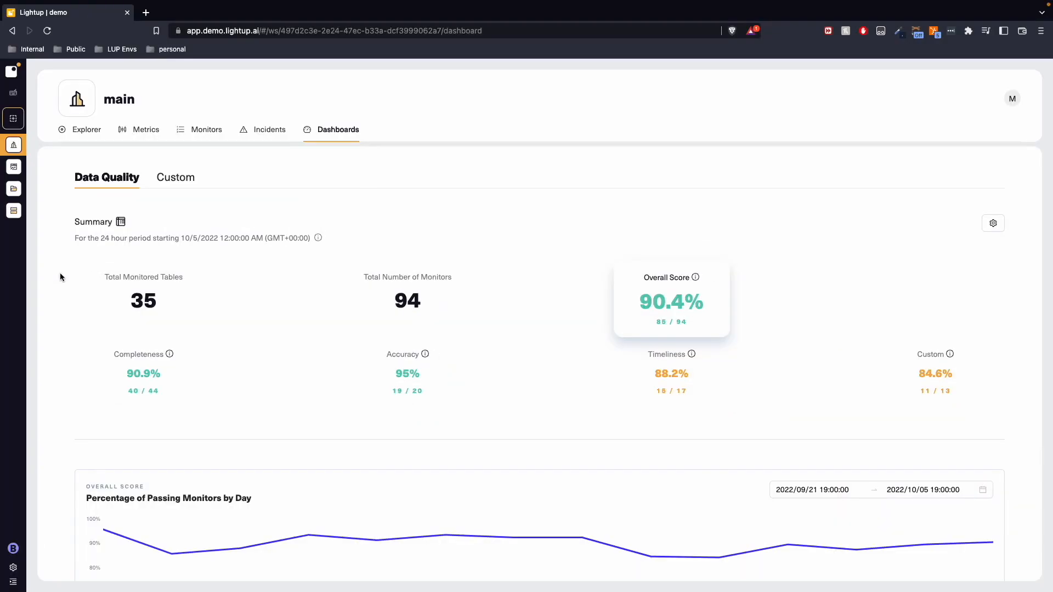
# Show the Timeliness score's trend, zoom its daily passing-monitors chart to about Sep 29–30, 2022, and examine the 2 Week Monitor Summary
pyautogui.scroll(-2, 60, 272)
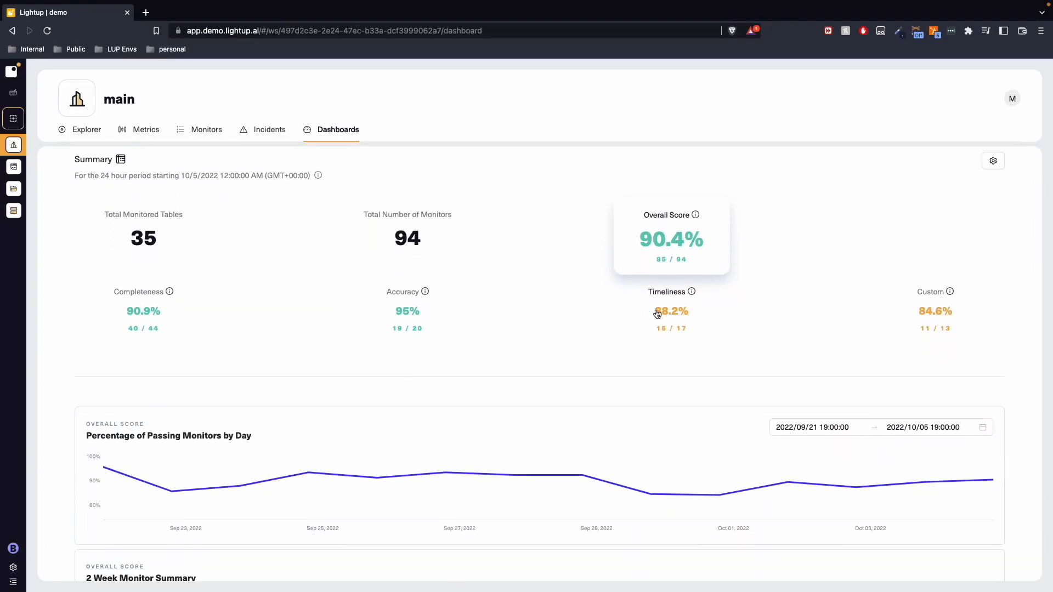
pyautogui.click(656, 313)
pyautogui.scroll(-5, 54, 398)
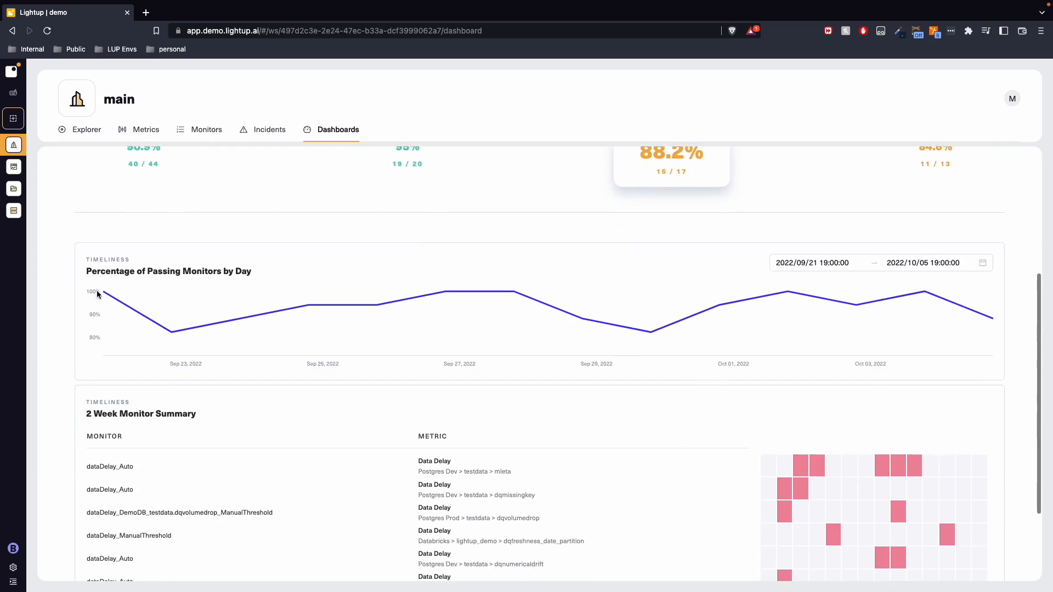
pyautogui.moveTo(614, 312); pyautogui.dragTo(693, 311)
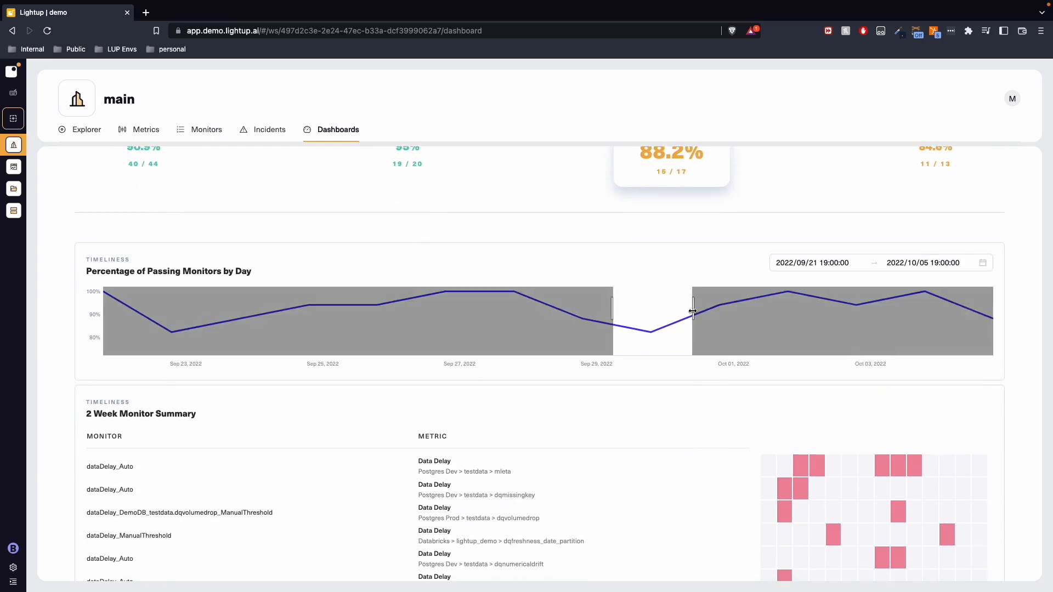
pyautogui.scroll(-3, 399, 405)
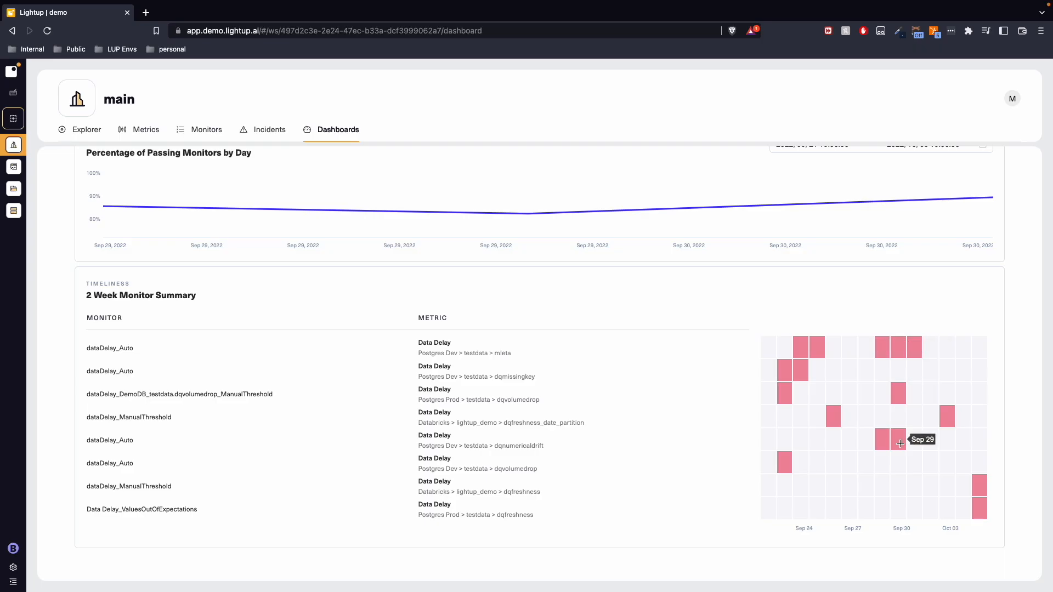
pyautogui.scroll(6, 489, 336)
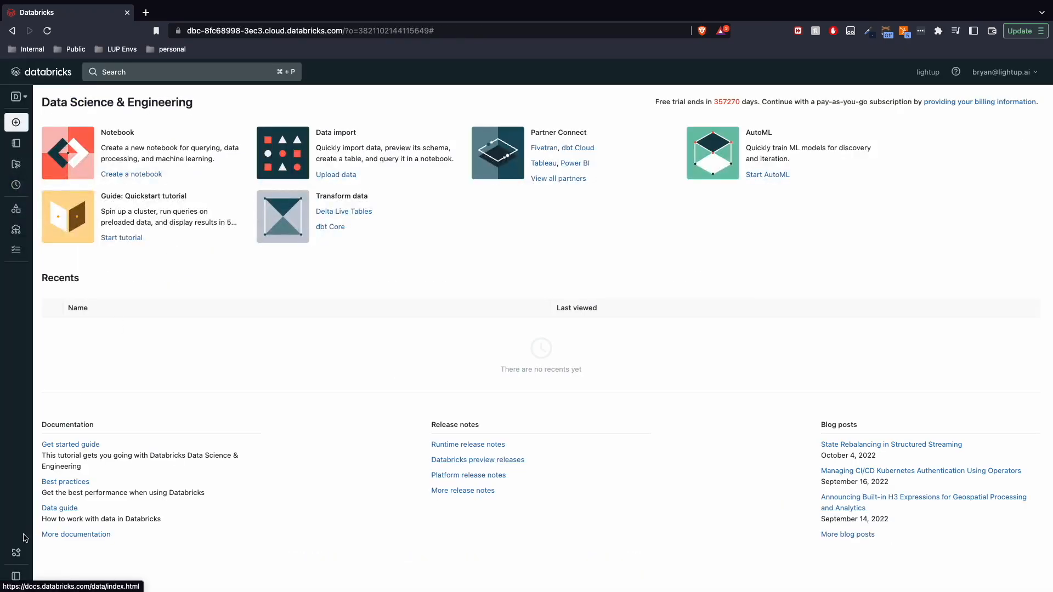
# In Databricks, find Lightup in Partner Connect and start its partner connection
pyautogui.click(19, 553)
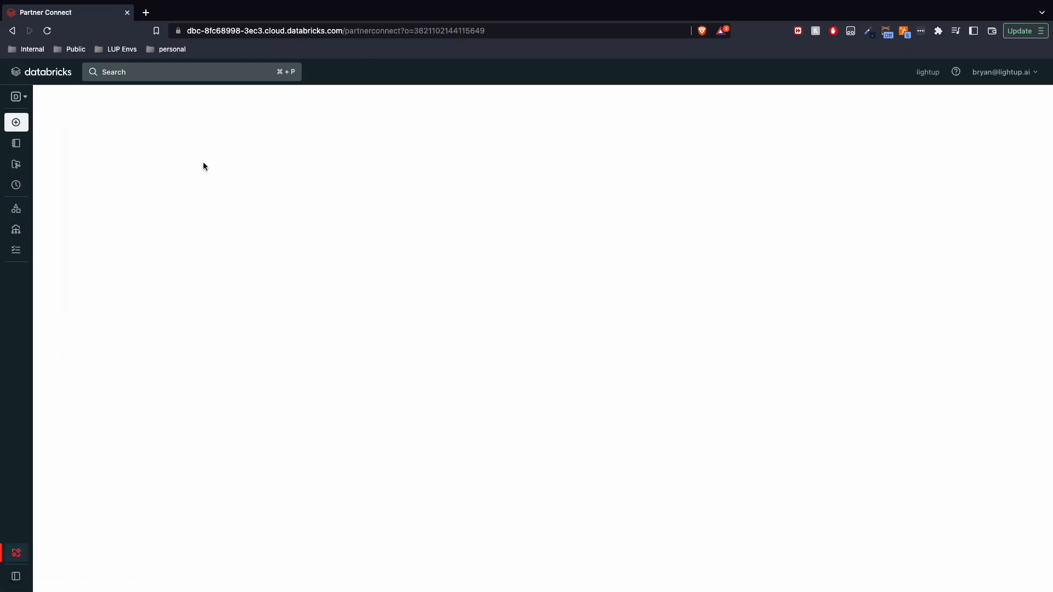
pyautogui.click(186, 148)
pyautogui.write('ligh')
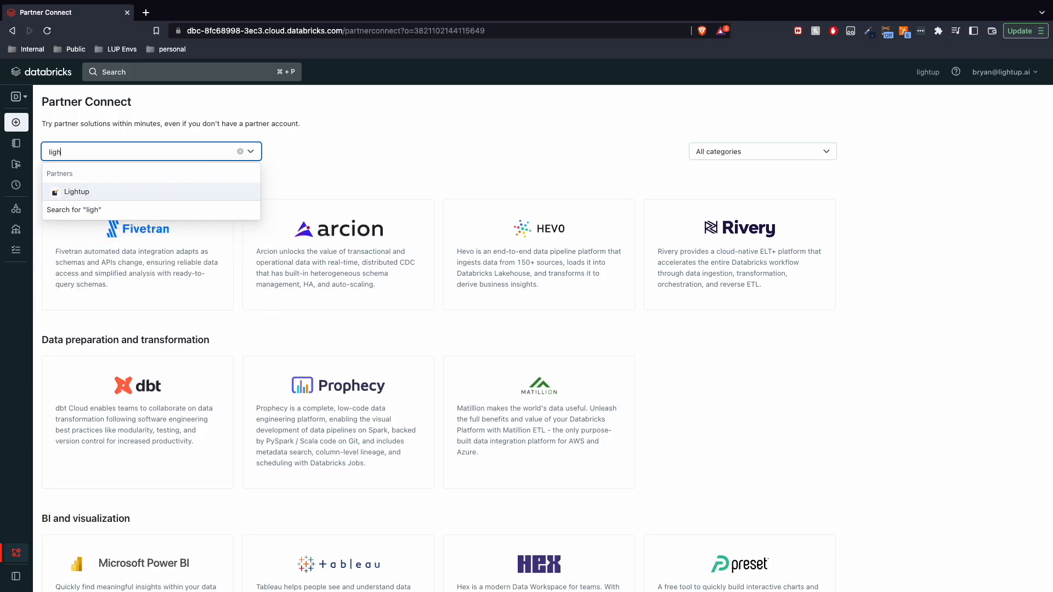
pyautogui.click(160, 191)
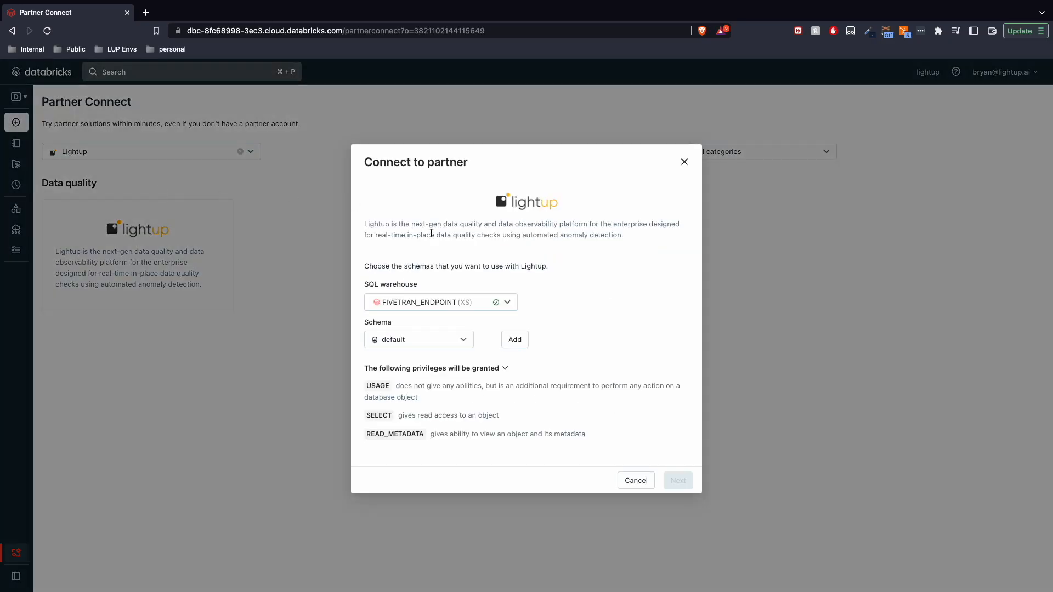
# Add the lightup_demo schema to the partner connection and connect to Lightup
pyautogui.click(439, 340)
pyautogui.click(409, 432)
pyautogui.click(515, 339)
pyautogui.click(680, 449)
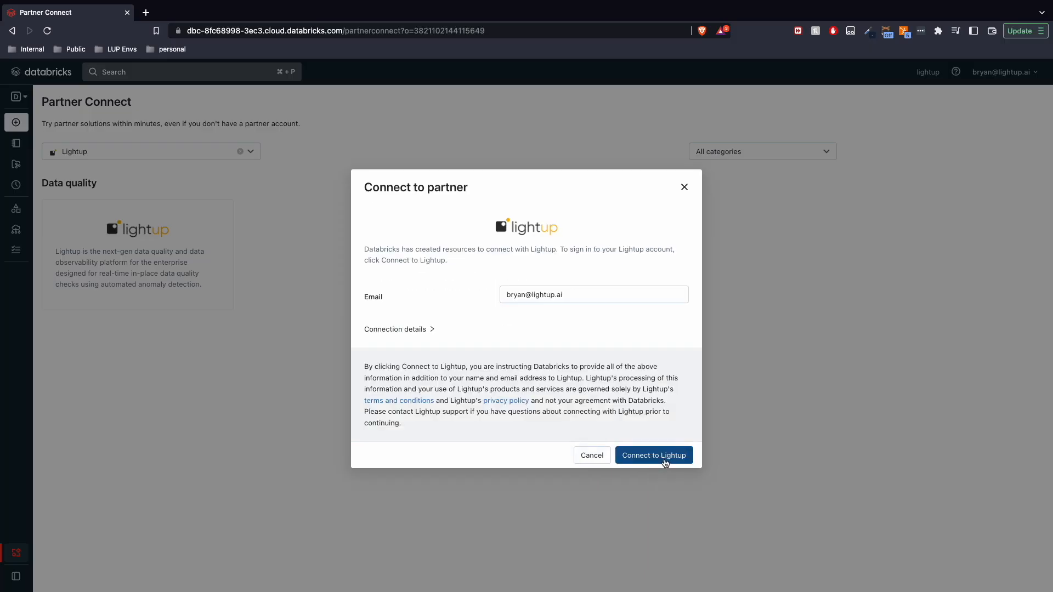
pyautogui.click(665, 458)
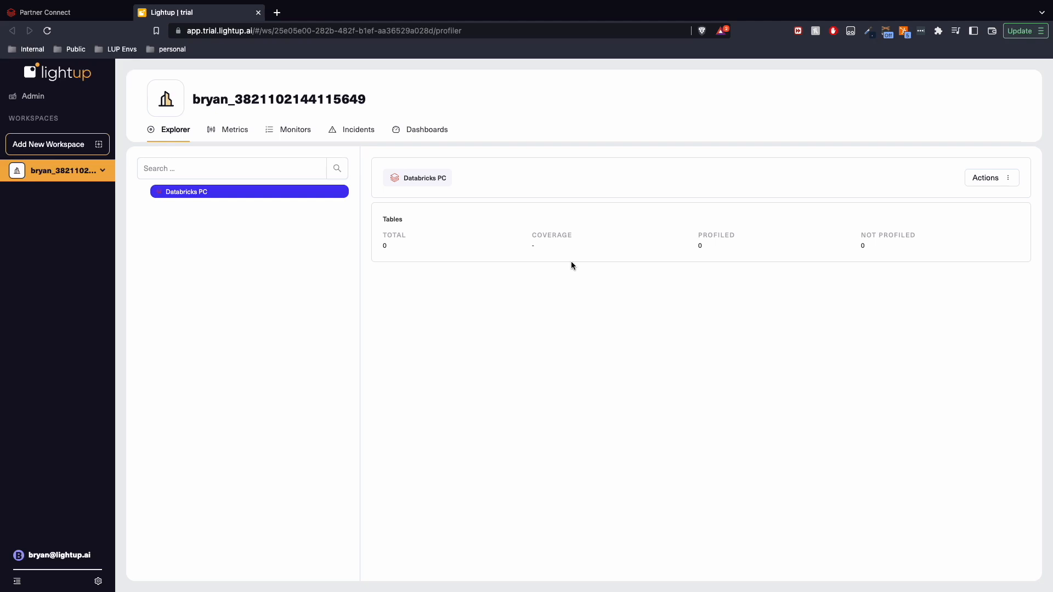
# Open metric management for the Databricks PC data source, activate the lightup_demo schema and enable its Activity metric
pyautogui.click(987, 178)
pyautogui.click(959, 242)
pyautogui.click(446, 217)
pyautogui.click(977, 217)
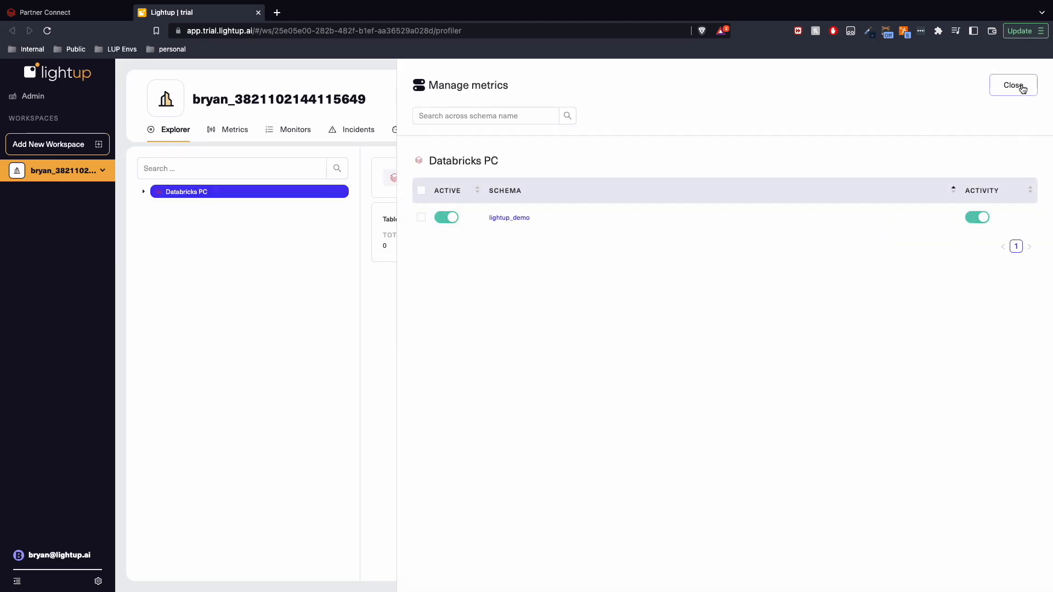
# Activate the lightup_demo.dqcategorydrift table with hourly UTC aggregation, a 1-hour evaluation delay and the timestamp column, and enable its table metrics
pyautogui.click(509, 218)
pyautogui.click(448, 326)
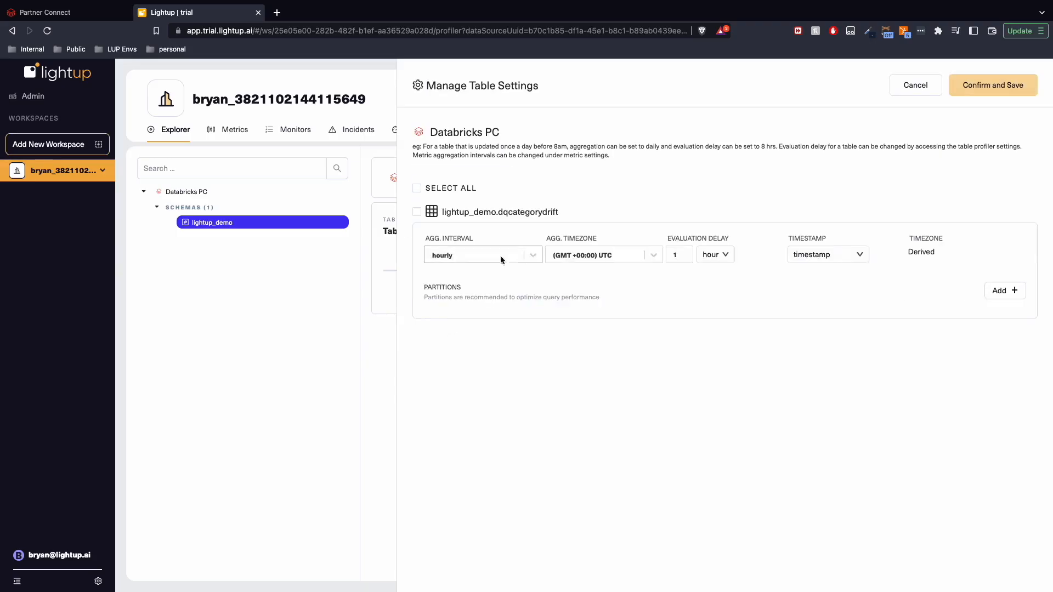
pyautogui.click(980, 87)
pyautogui.click(978, 328)
pyautogui.click(901, 328)
pyautogui.click(825, 329)
# Activate the columns of the dqcategorydrift table, enable their column metrics and close metric management
pyautogui.click(516, 328)
pyautogui.click(421, 190)
pyautogui.click(446, 217)
pyautogui.click(966, 217)
pyautogui.click(888, 217)
pyautogui.click(798, 217)
pyautogui.click(801, 245)
pyautogui.click(1012, 85)
# Expand the lightup_demo schema in the Explorer down to the dqcategorydrift table's columns and open one for viewing
pyautogui.click(170, 222)
pyautogui.click(196, 253)
pyautogui.click(249, 283)
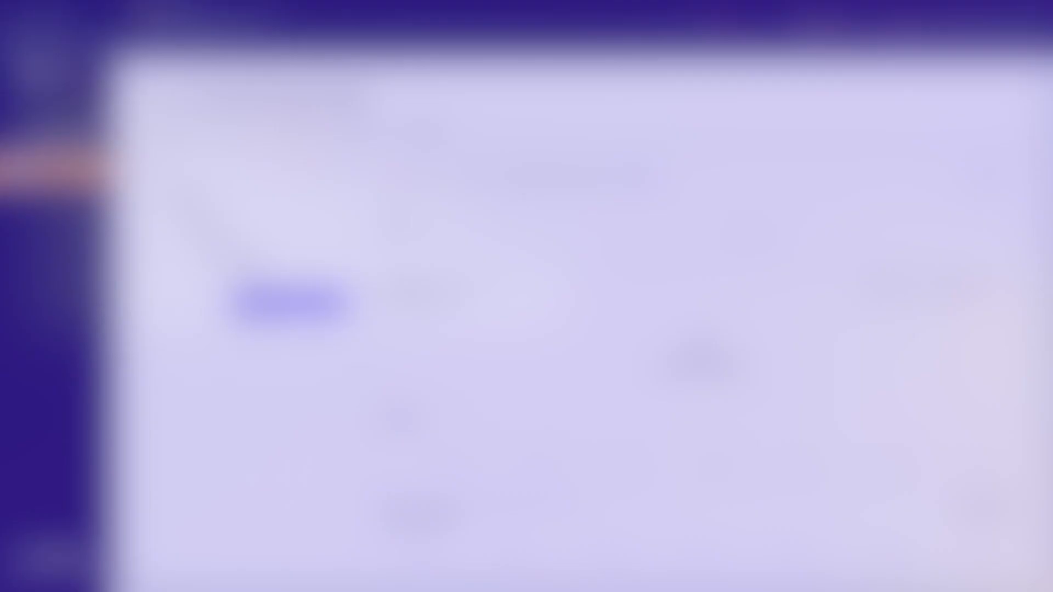